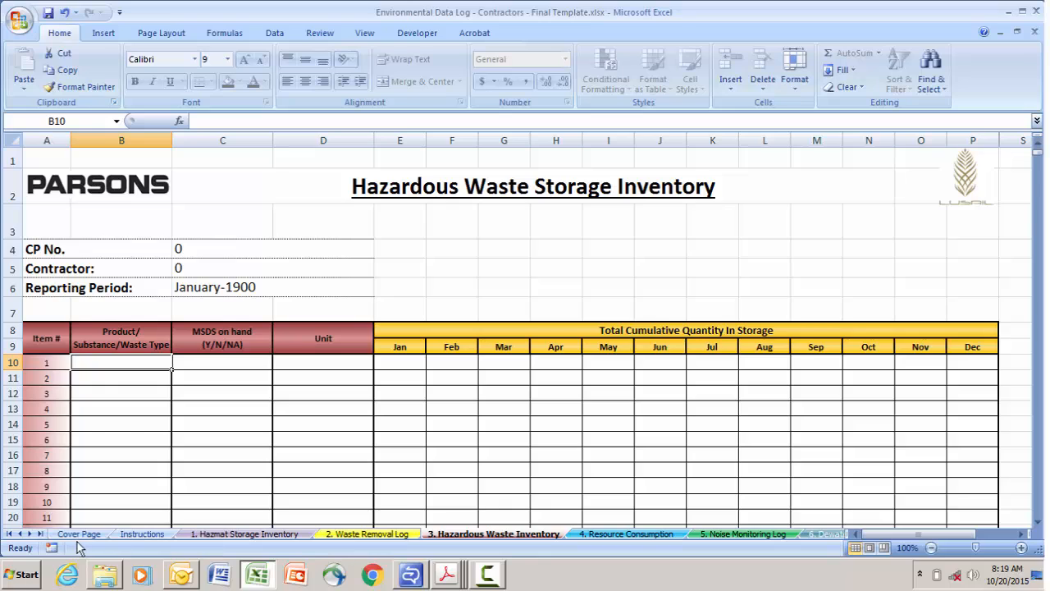
Fill in the Cover Page with CP No. 3A2, contractor Samsung C&T and reporting period September 2015.
{"action": "left_click", "coordinate": [79, 534]}
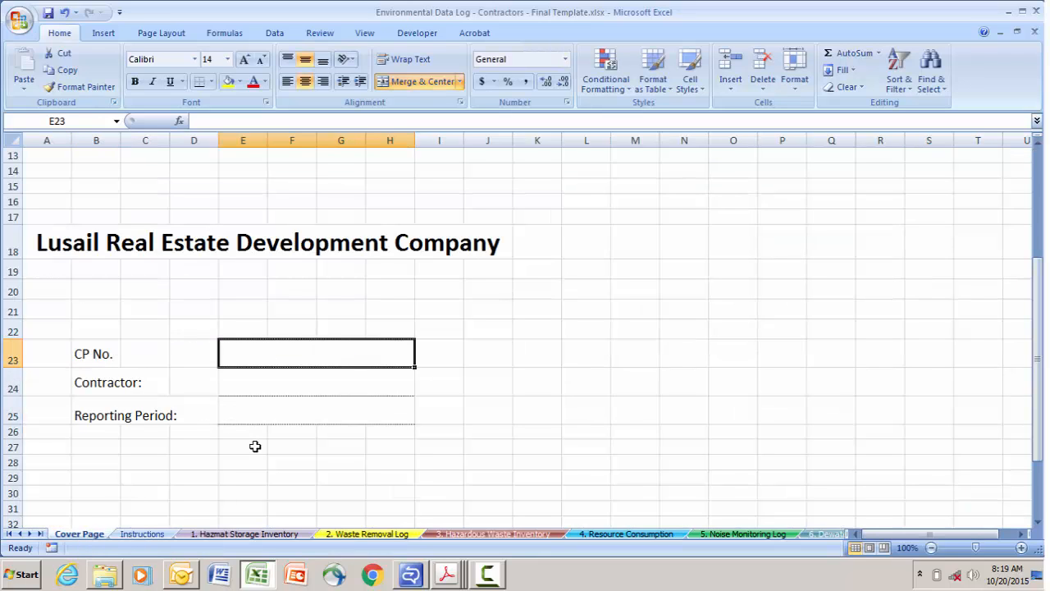
{"action": "type", "text": "3A2"}
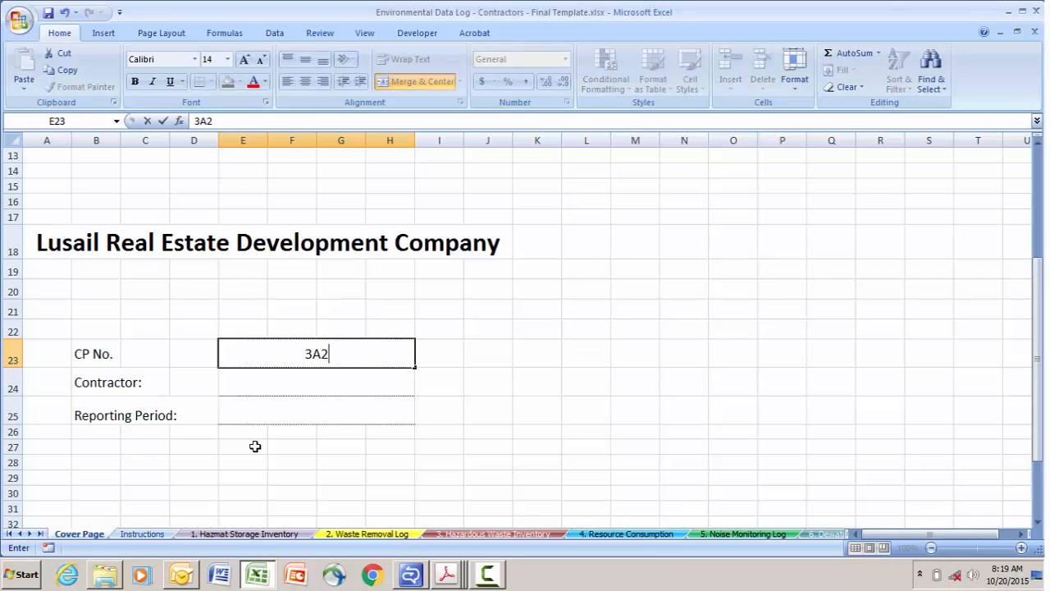
{"action": "key", "text": "Return"}
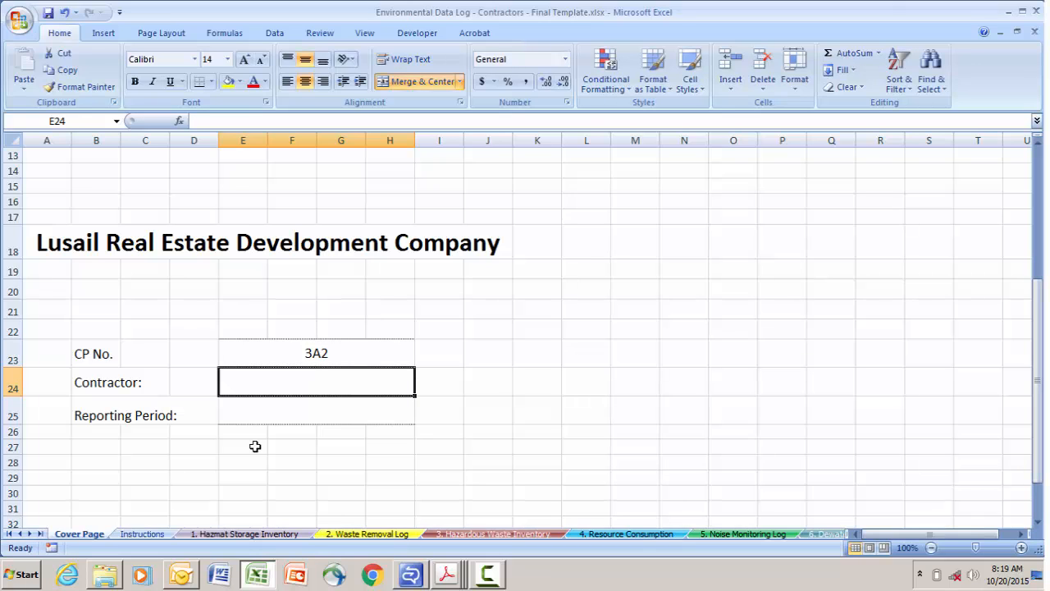
{"action": "type", "text": "Samsung C"}
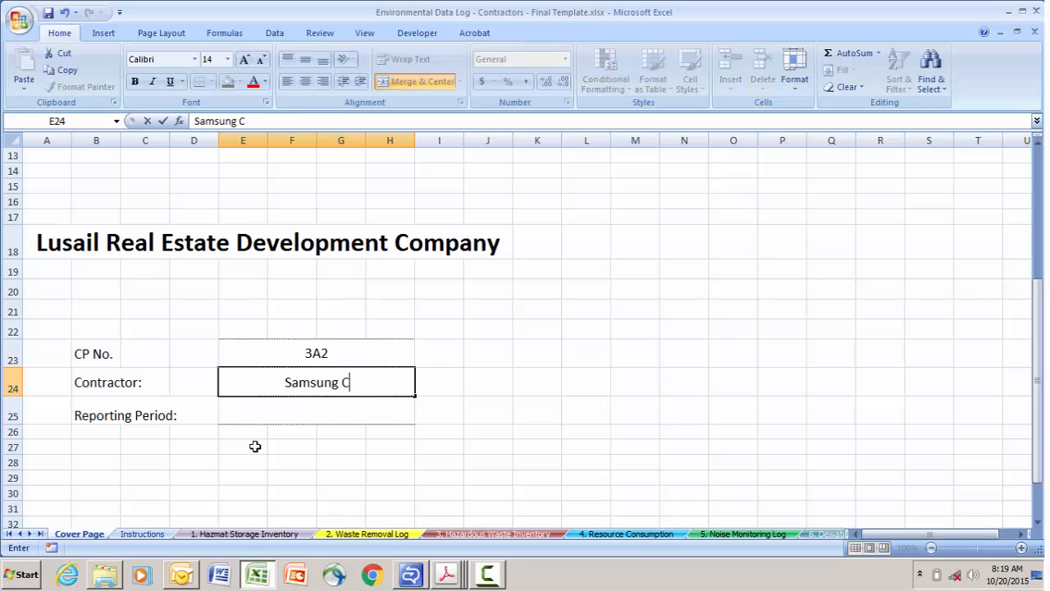
{"action": "type", "text": "&T"}
{"action": "key", "text": "Return"}
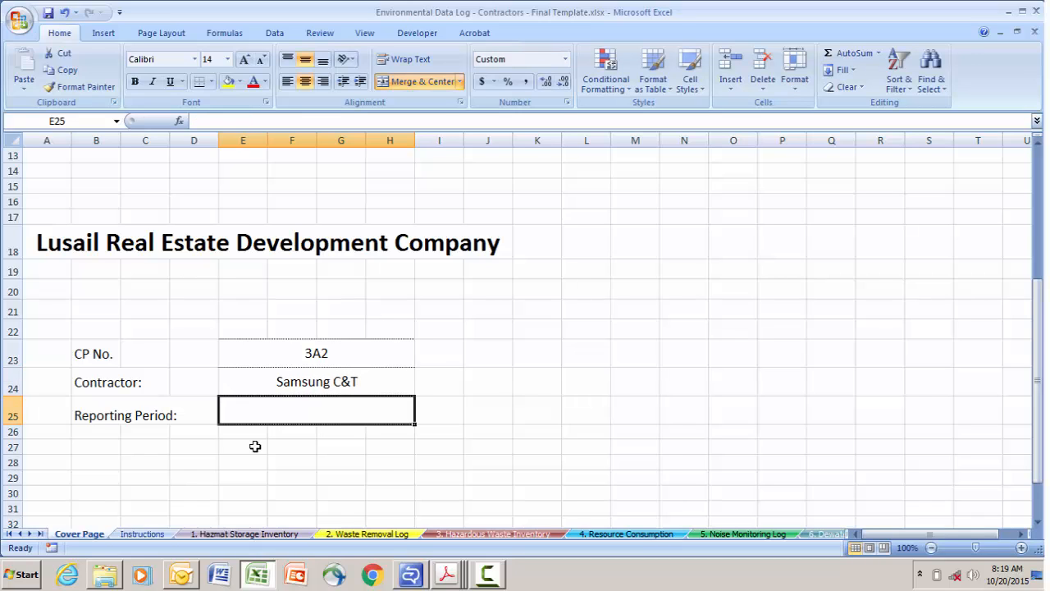
{"action": "type", "text": "S"}
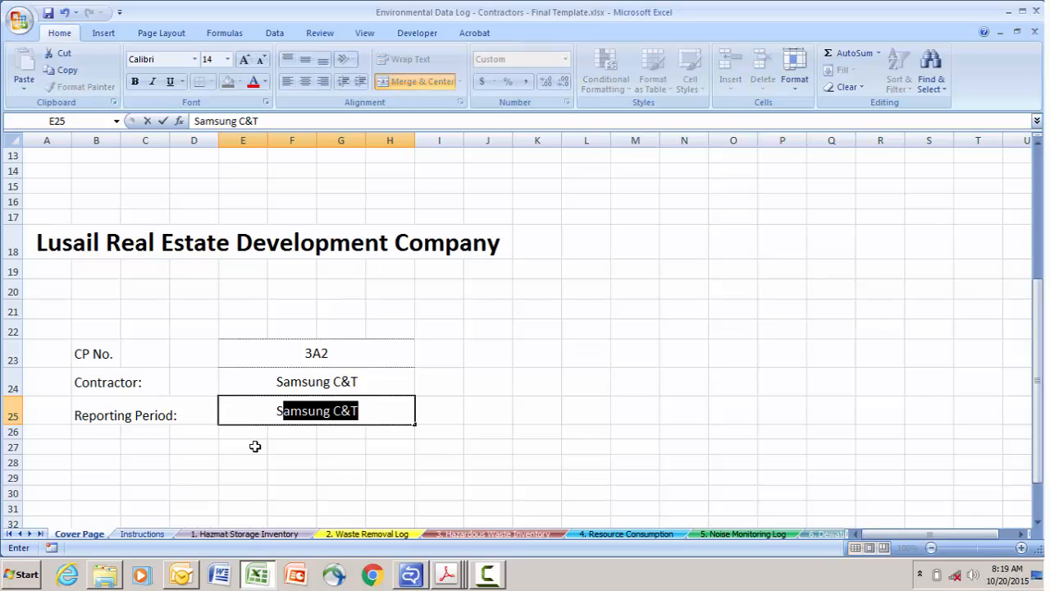
{"action": "type", "text": "eptember 2015"}
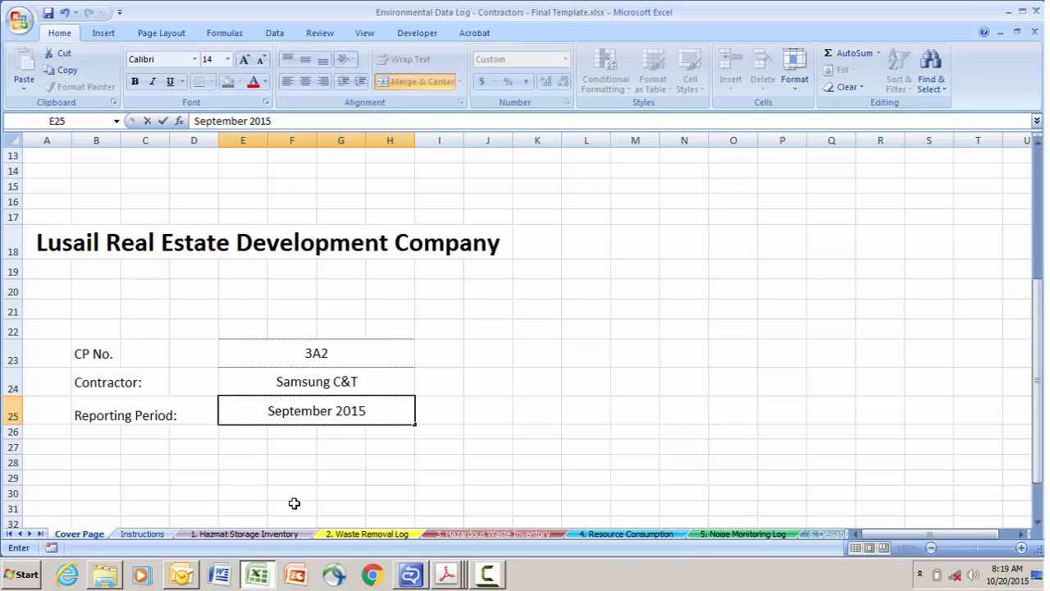
{"action": "left_click", "coordinate": [354, 465]}
Check the project header details on the Hazmat Storage Inventory, Waste Removal Log and Hazardous Waste Inventory sheets, and open the Instructions sheet.
{"action": "left_click", "coordinate": [246, 535]}
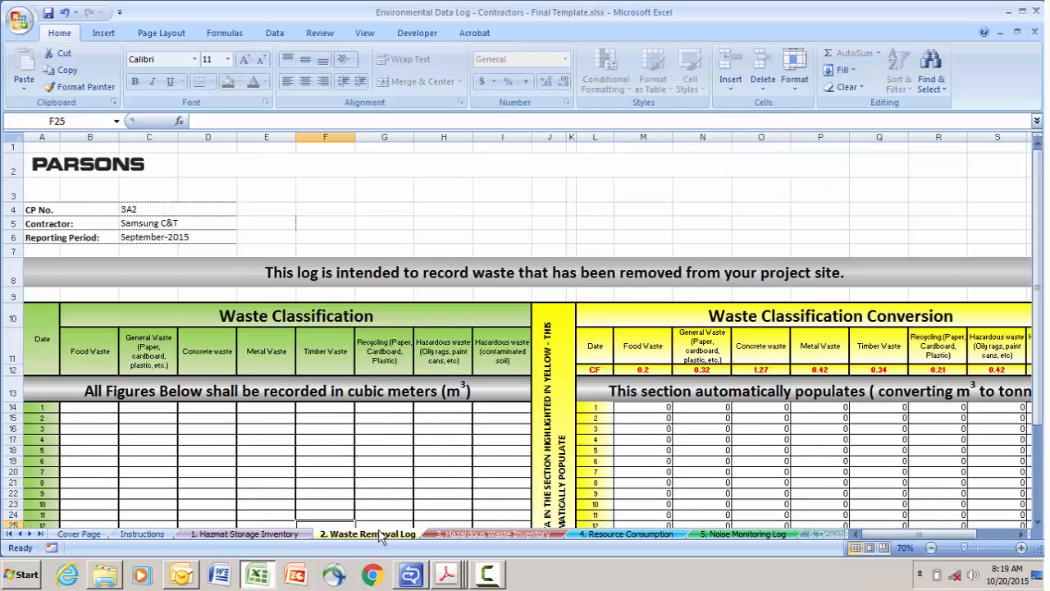
{"action": "left_click", "coordinate": [382, 534]}
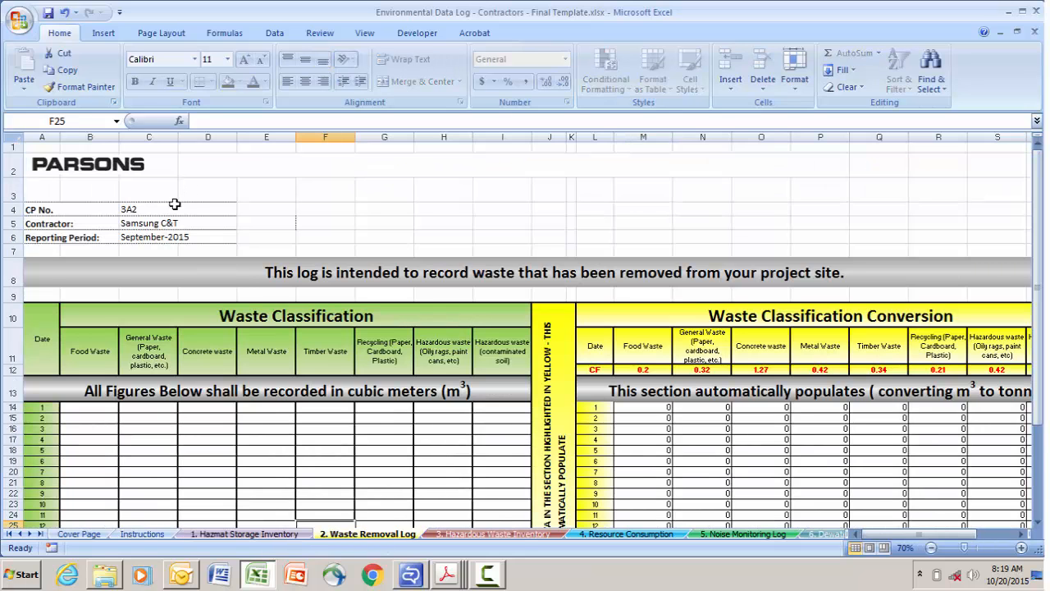
{"action": "left_click", "coordinate": [515, 535]}
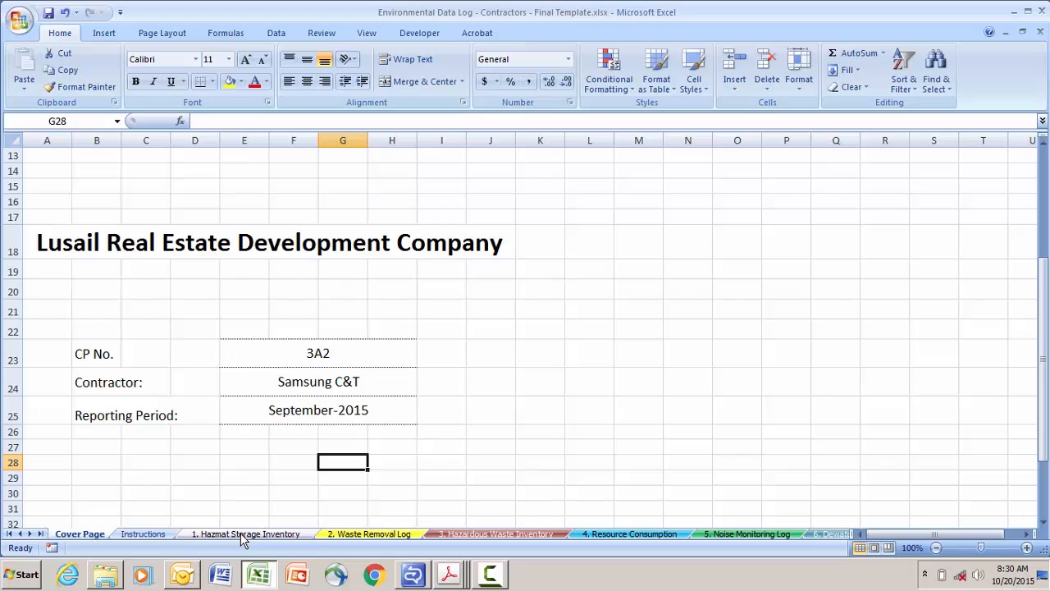
{"action": "left_click", "coordinate": [157, 534]}
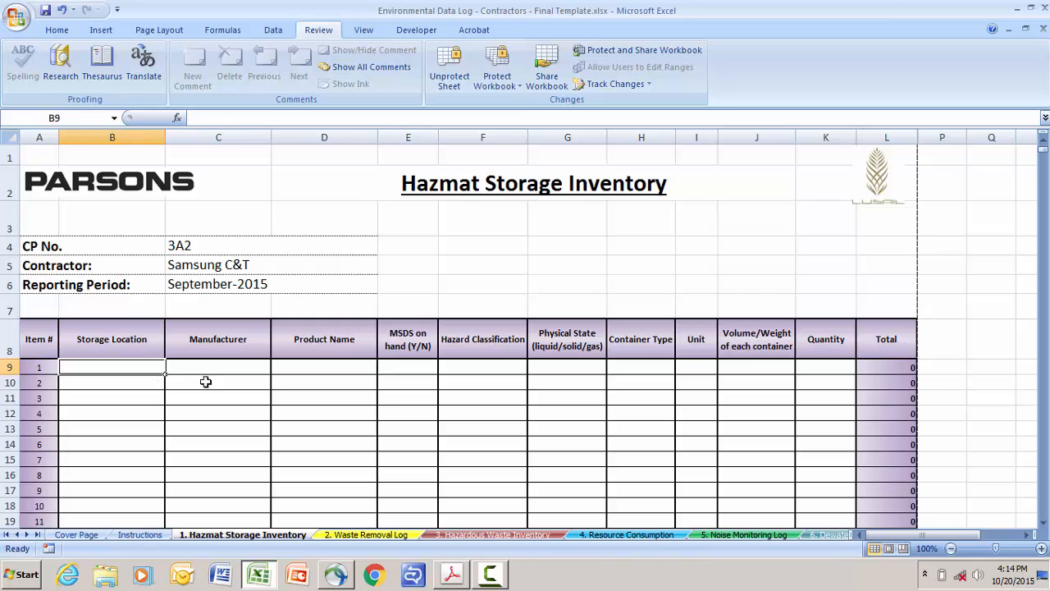
View the Penguard A safety data sheet in Adobe Acrobat and enter Store A as item 1's storage location in the Hazmat Storage Inventory.
{"action": "mouse_move", "coordinate": [455, 578]}
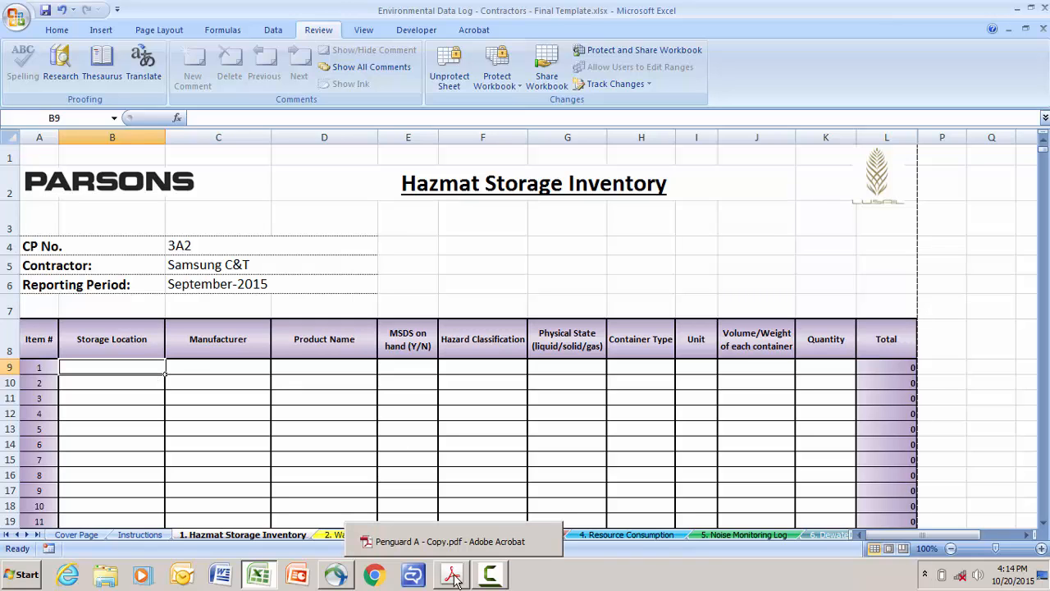
{"action": "left_click", "coordinate": [456, 577]}
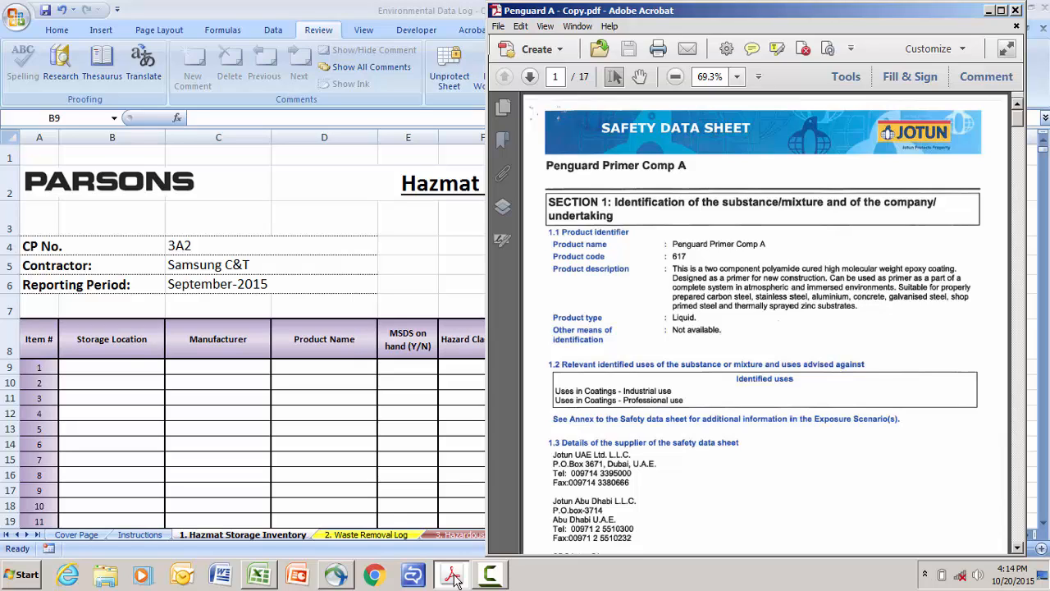
{"action": "left_click", "coordinate": [105, 371]}
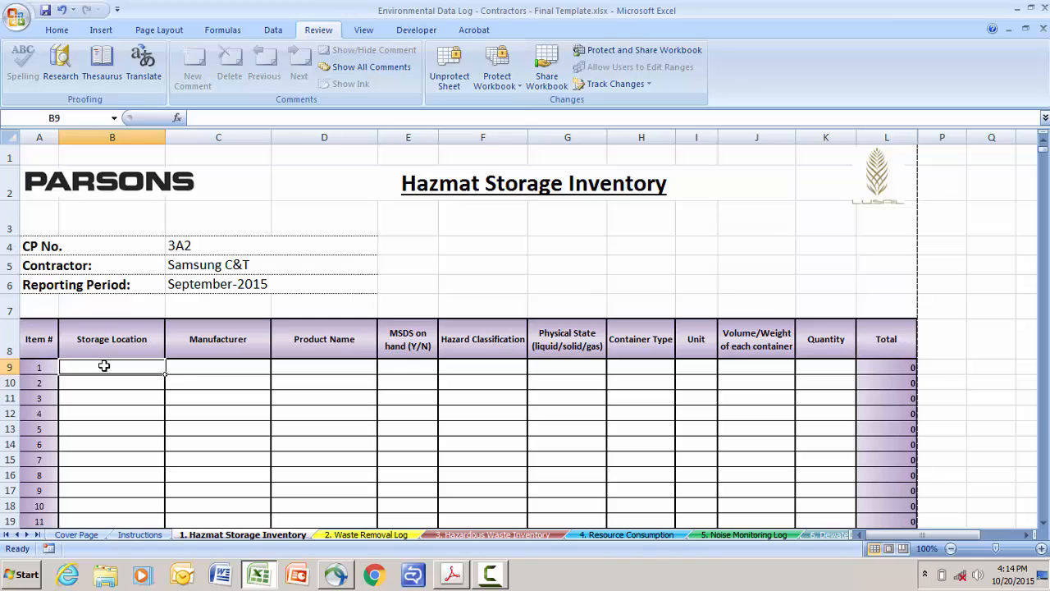
{"action": "type", "text": "Store A"}
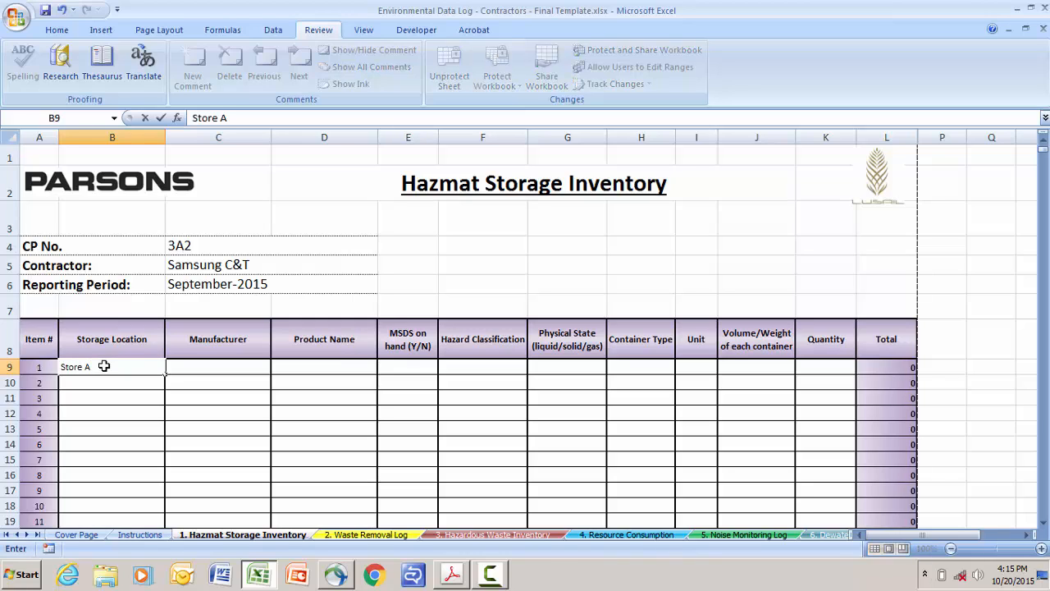
{"action": "key", "text": "Tab"}
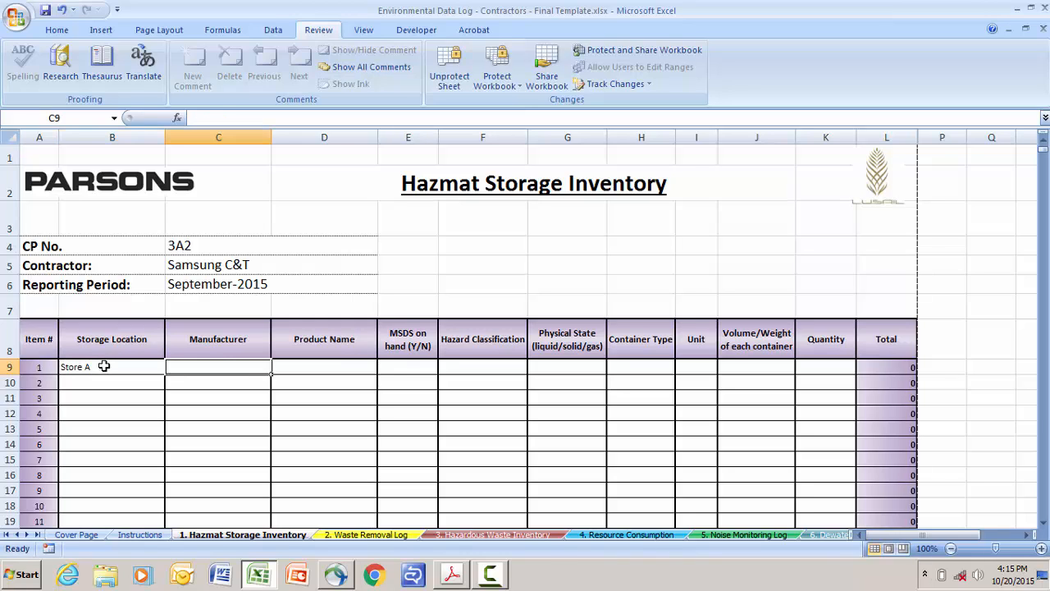
Find the manufacturer on the safety data sheet and enter Jotun as item 1's manufacturer.
{"action": "left_click", "coordinate": [452, 576]}
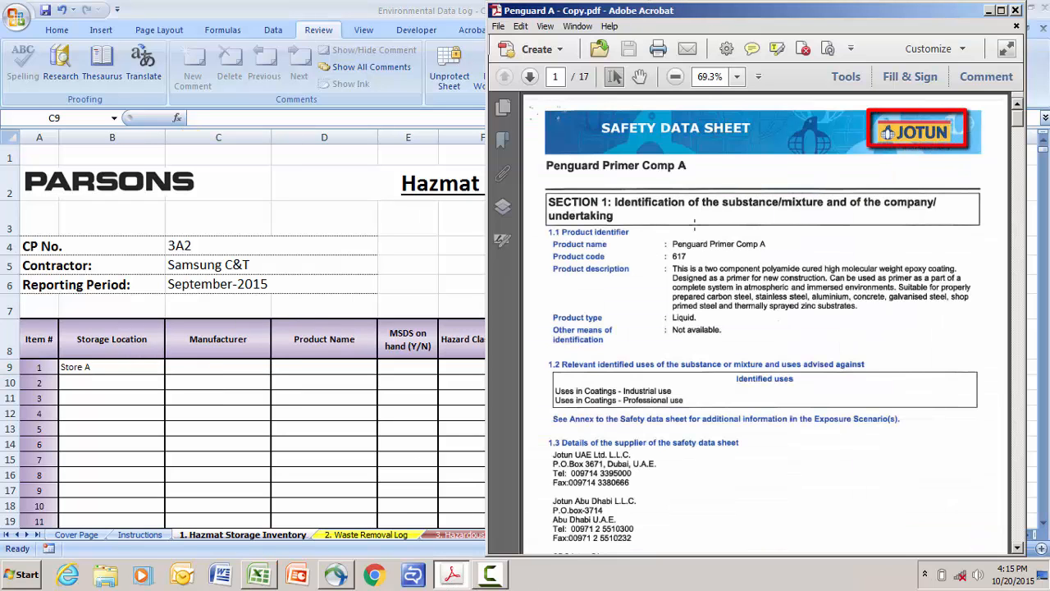
{"action": "left_click", "coordinate": [205, 369]}
{"action": "type", "text": "J"}
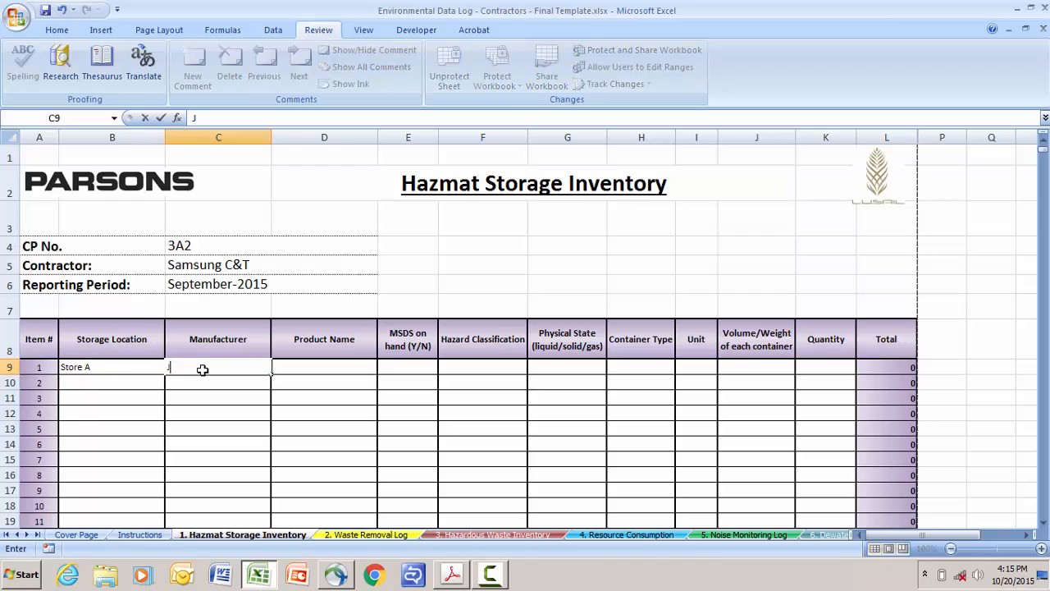
{"action": "type", "text": "otun"}
{"action": "key", "text": "Tab"}
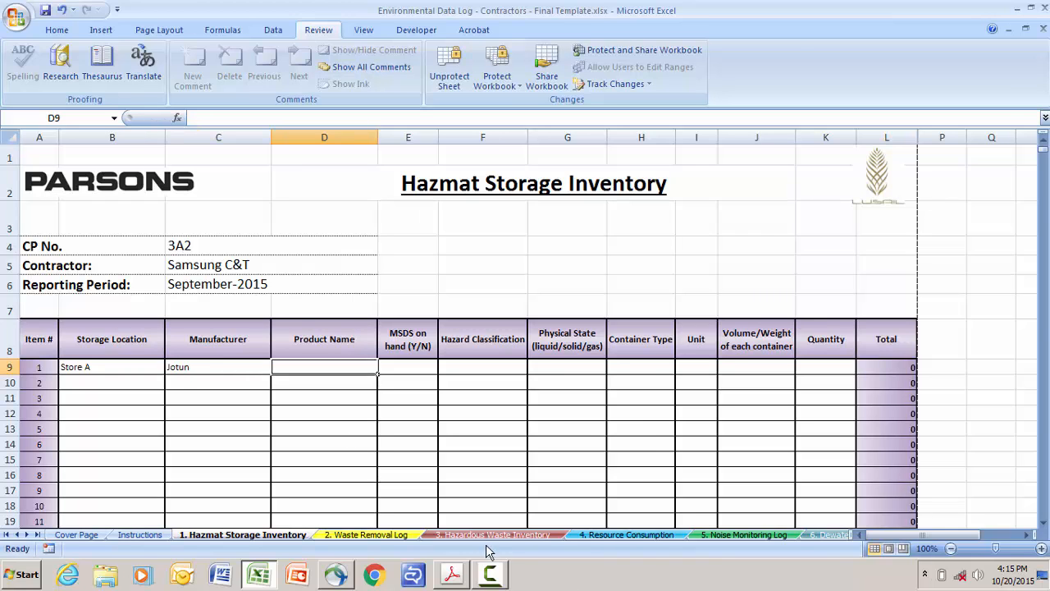
Enter Pengaurd Primer Comp A as item 1's product name and set its MSDS on hand to Yes.
{"action": "left_click", "coordinate": [462, 579]}
{"action": "left_click", "coordinate": [462, 578]}
{"action": "type", "text": "Pengaurd "}
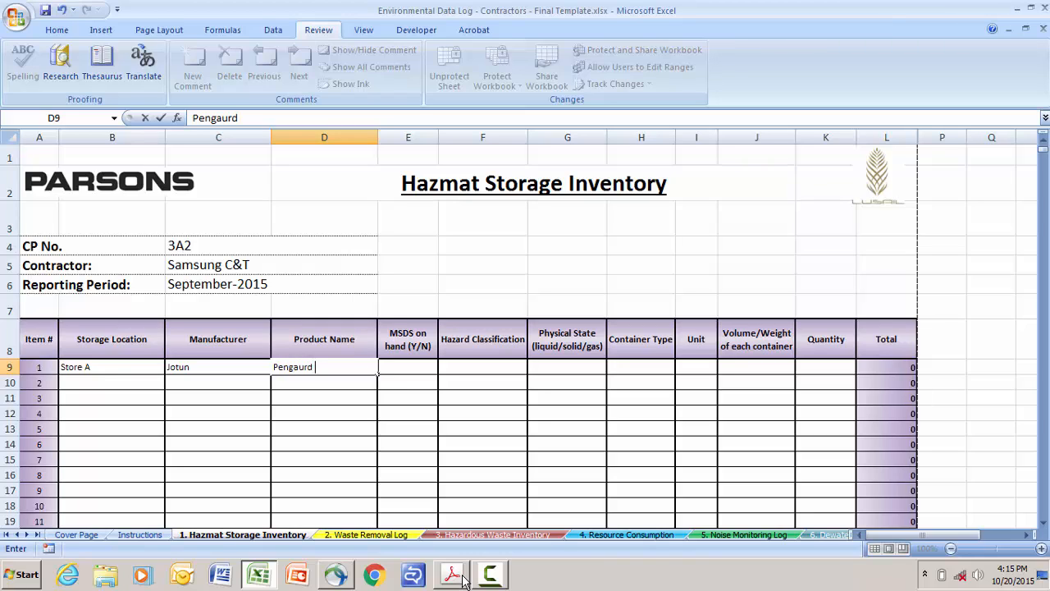
{"action": "type", "text": "Primer Com"}
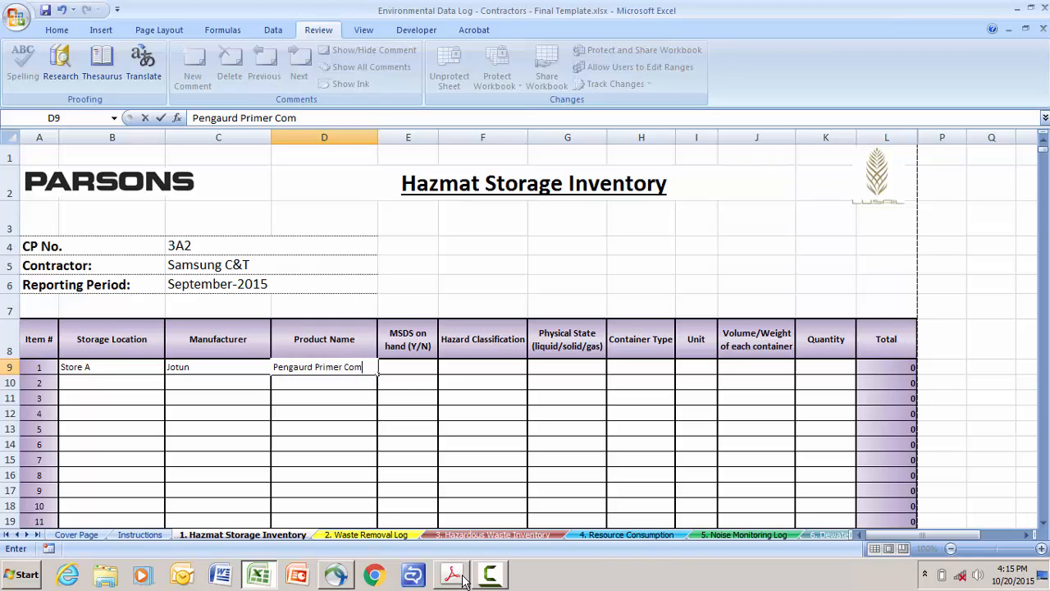
{"action": "type", "text": "p A"}
{"action": "key", "text": "Tab"}
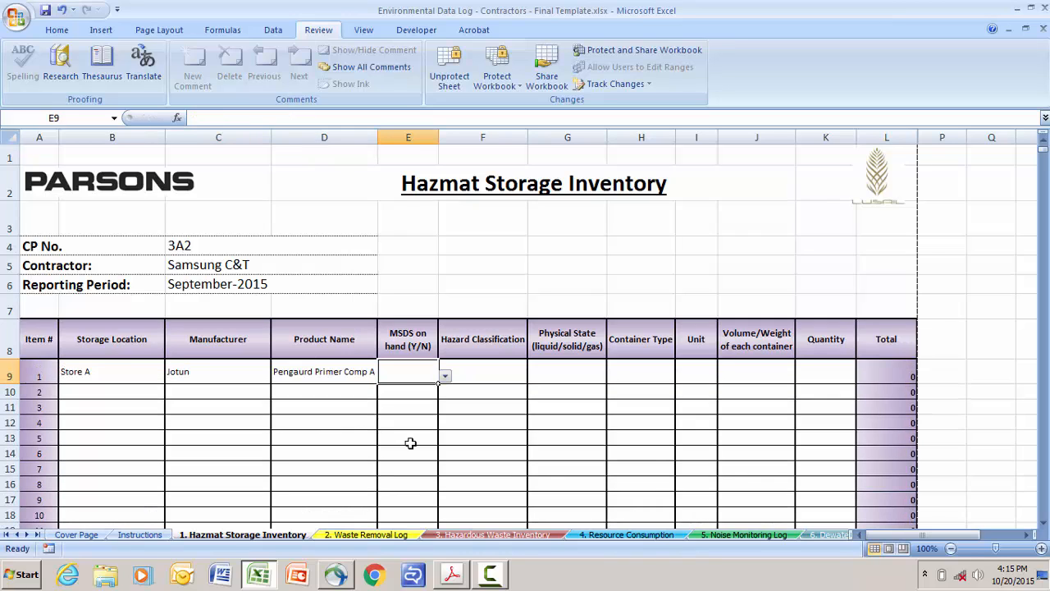
{"action": "left_click", "coordinate": [444, 376]}
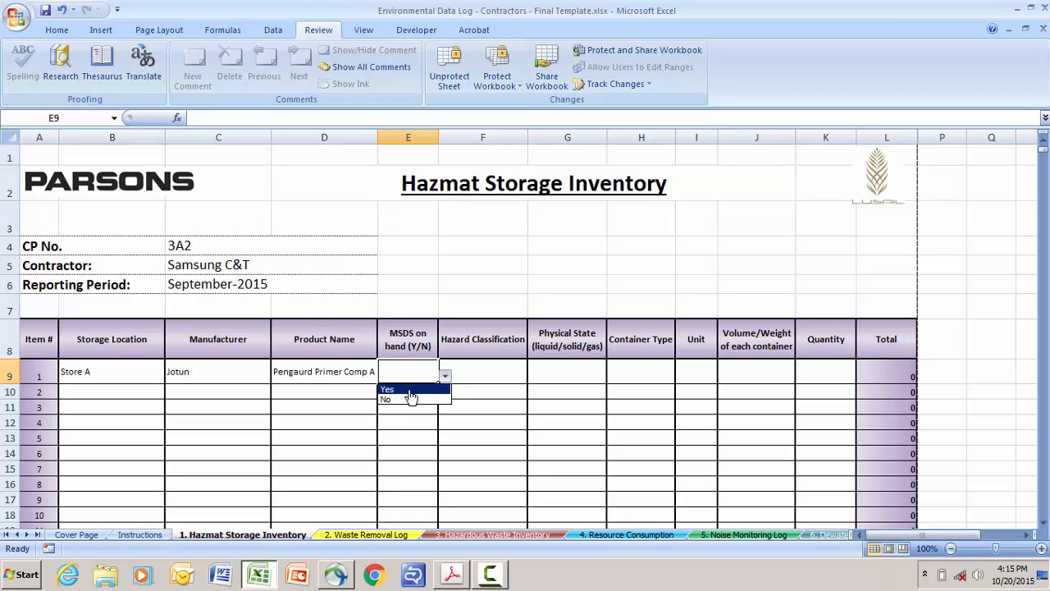
{"action": "left_click", "coordinate": [410, 391]}
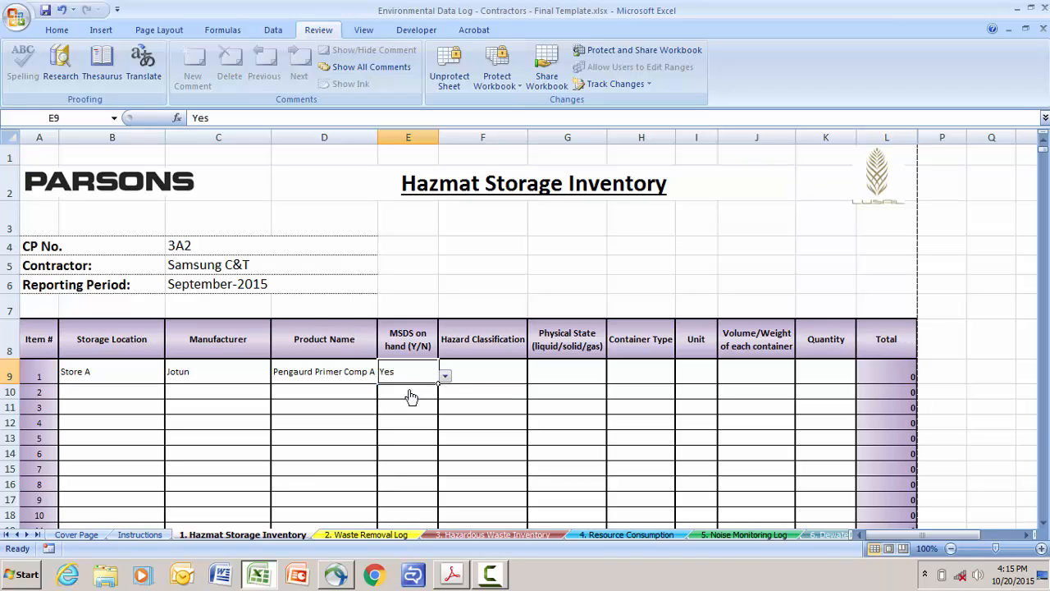
Look through the available hazard classification options for item 1 without choosing one.
{"action": "left_click", "coordinate": [509, 375]}
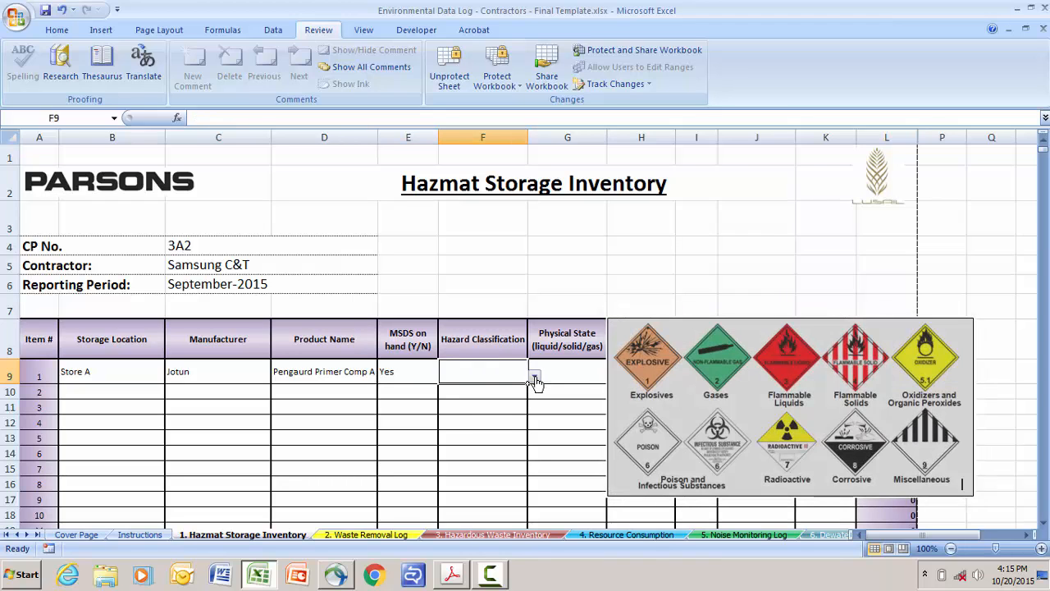
{"action": "left_click", "coordinate": [534, 377]}
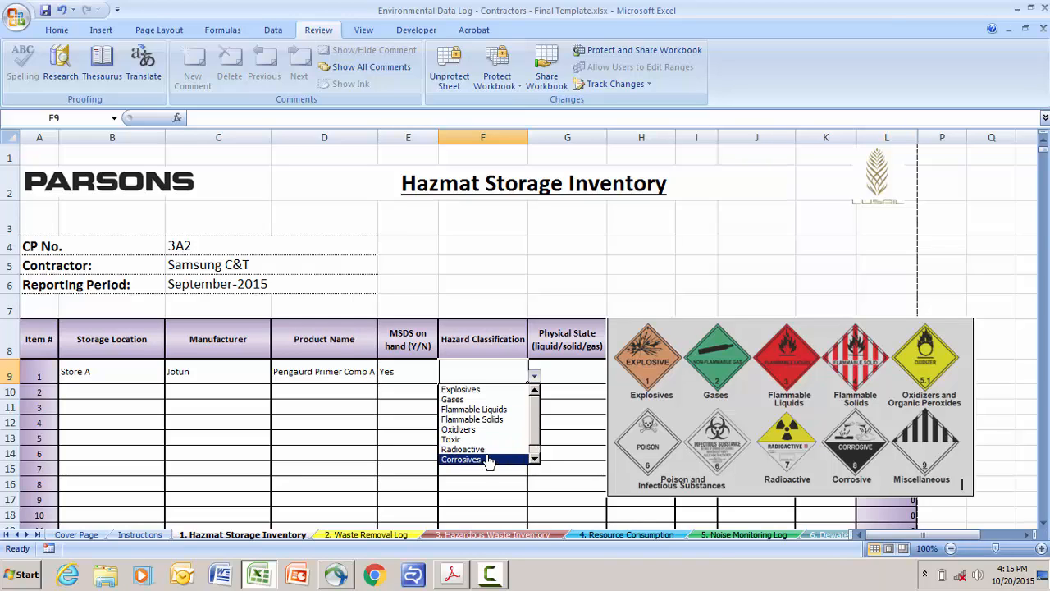
{"action": "left_click", "coordinate": [535, 460]}
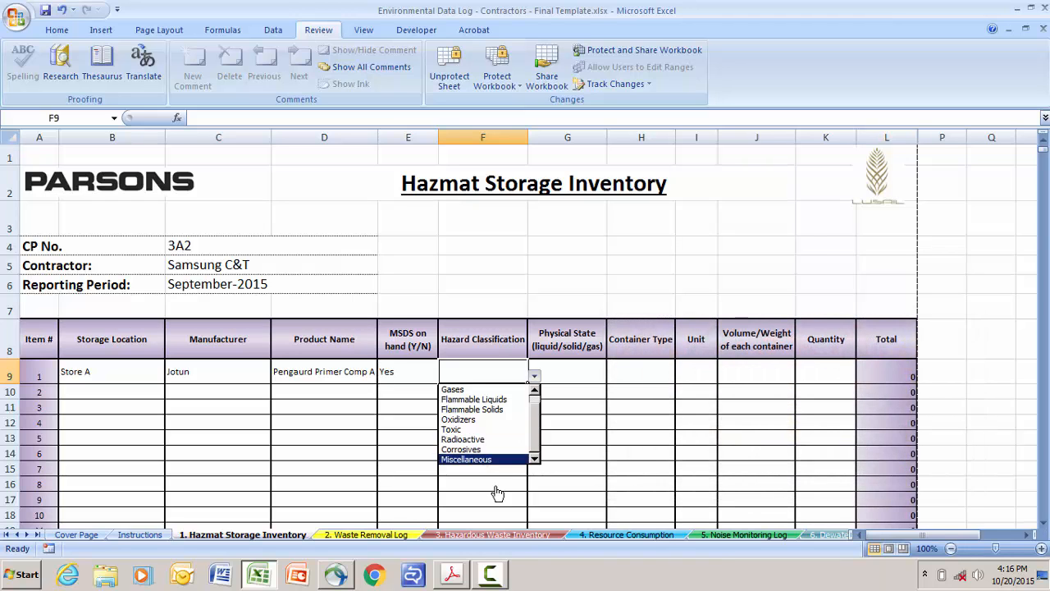
{"action": "left_click", "coordinate": [496, 487]}
Using the safety data sheet's hazards identification section, set item 1's hazard classification to Flammable Liquids, and set its physical state to Liquid.
{"action": "left_click", "coordinate": [452, 573]}
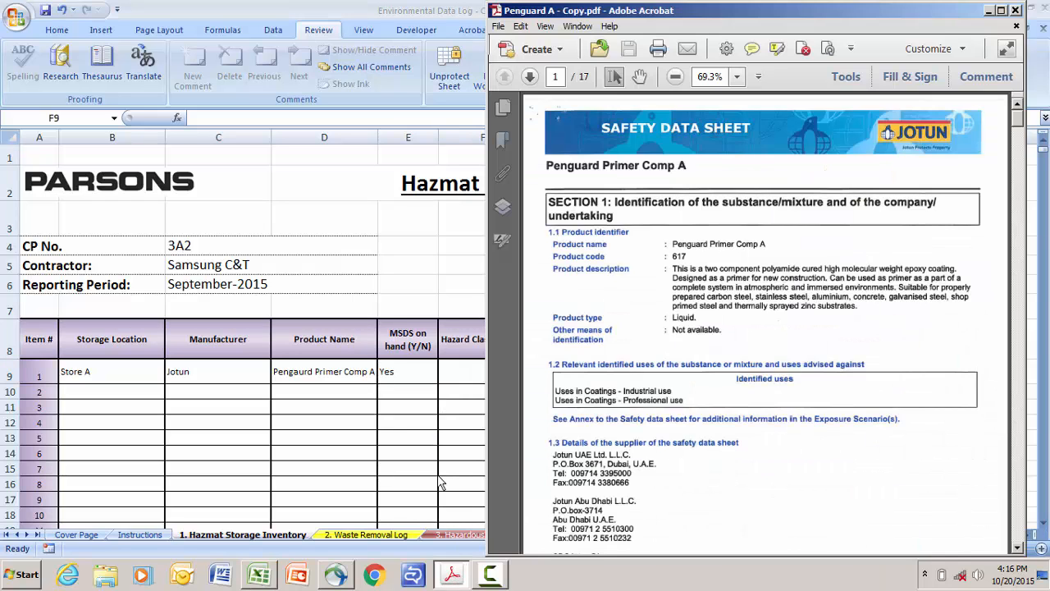
{"action": "scroll", "coordinate": [769, 344], "scroll_direction": "down", "scroll_amount": 1}
{"action": "scroll", "coordinate": [769, 345], "scroll_direction": "down", "scroll_amount": 3}
{"action": "scroll", "coordinate": [717, 379], "scroll_direction": "down", "scroll_amount": 1}
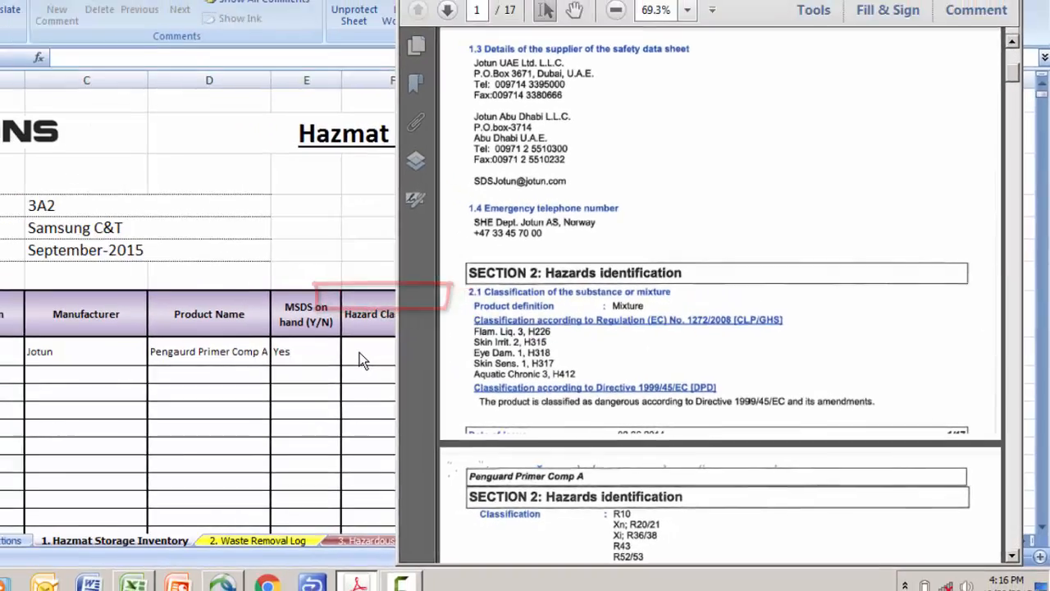
{"action": "left_click", "coordinate": [359, 352]}
{"action": "left_click", "coordinate": [452, 355]}
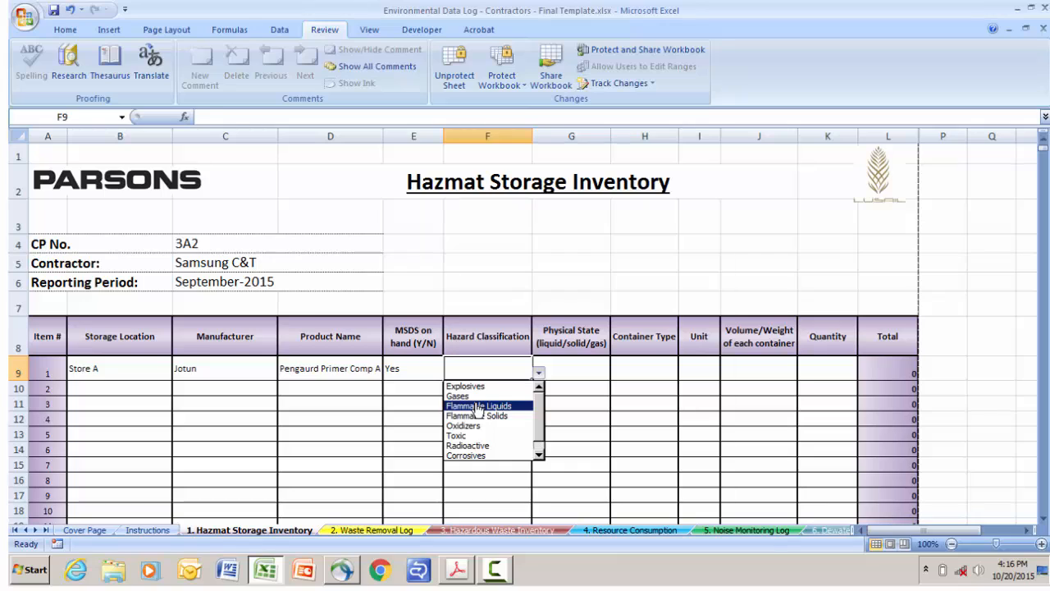
{"action": "left_click", "coordinate": [478, 405]}
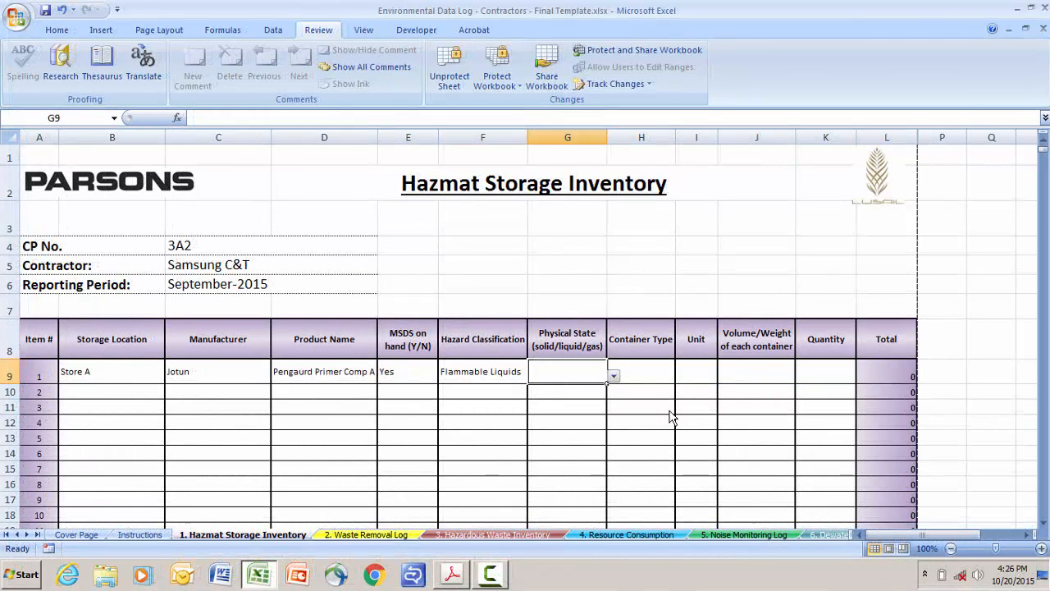
{"action": "left_click", "coordinate": [614, 376]}
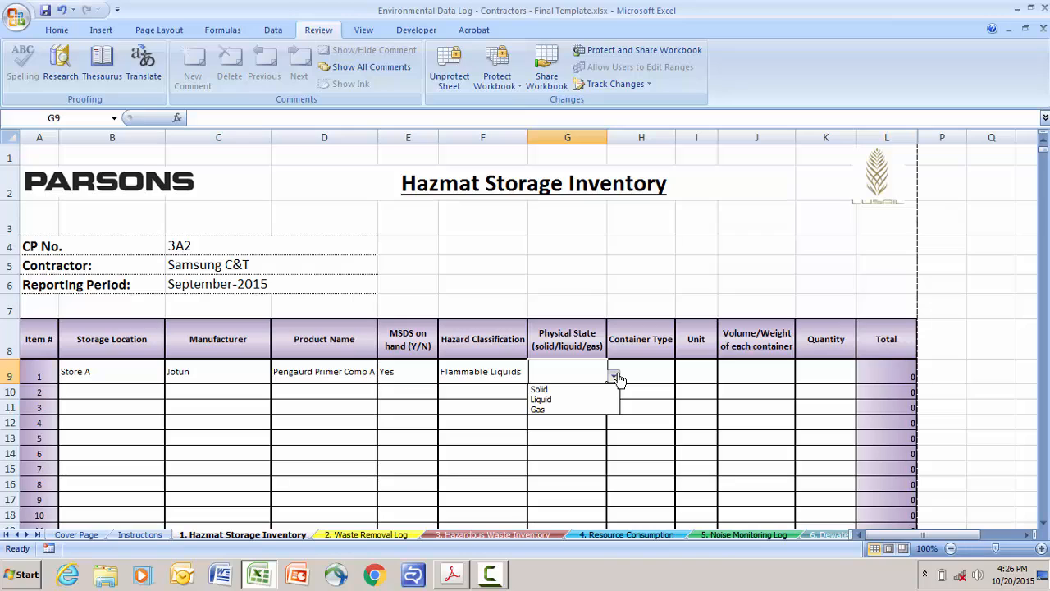
{"action": "left_click", "coordinate": [572, 401]}
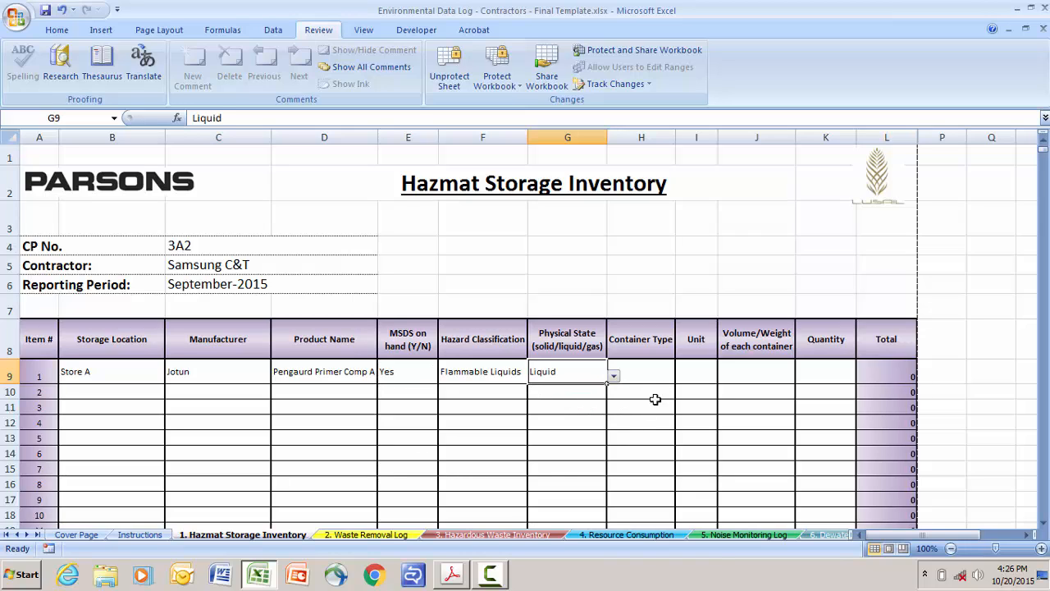
Set item 1's container type to Metal Drum and its unit to L.
{"action": "left_click", "coordinate": [657, 371]}
{"action": "left_click", "coordinate": [682, 378]}
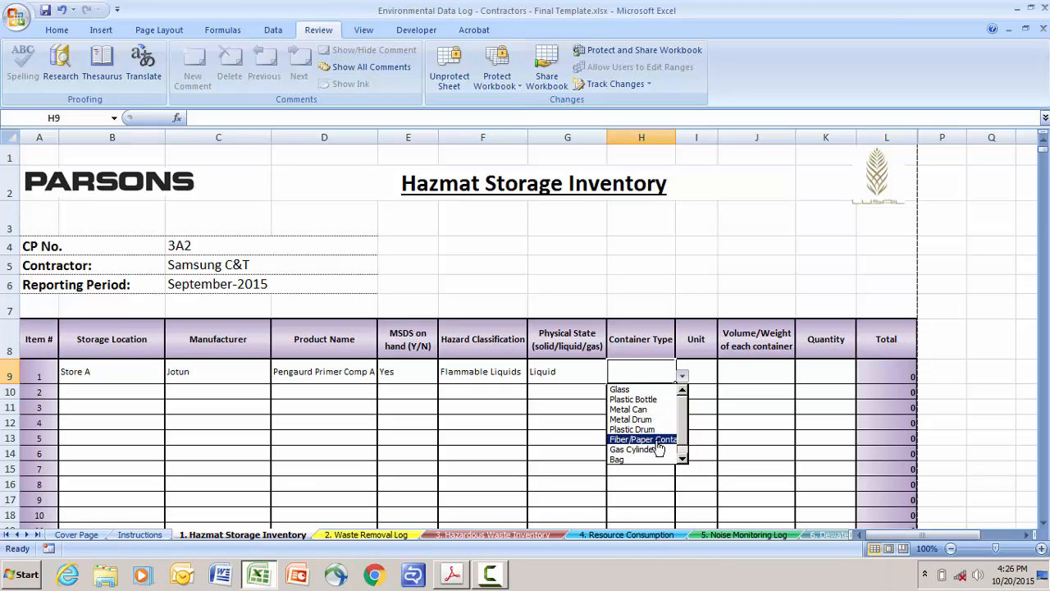
{"action": "left_click", "coordinate": [683, 461]}
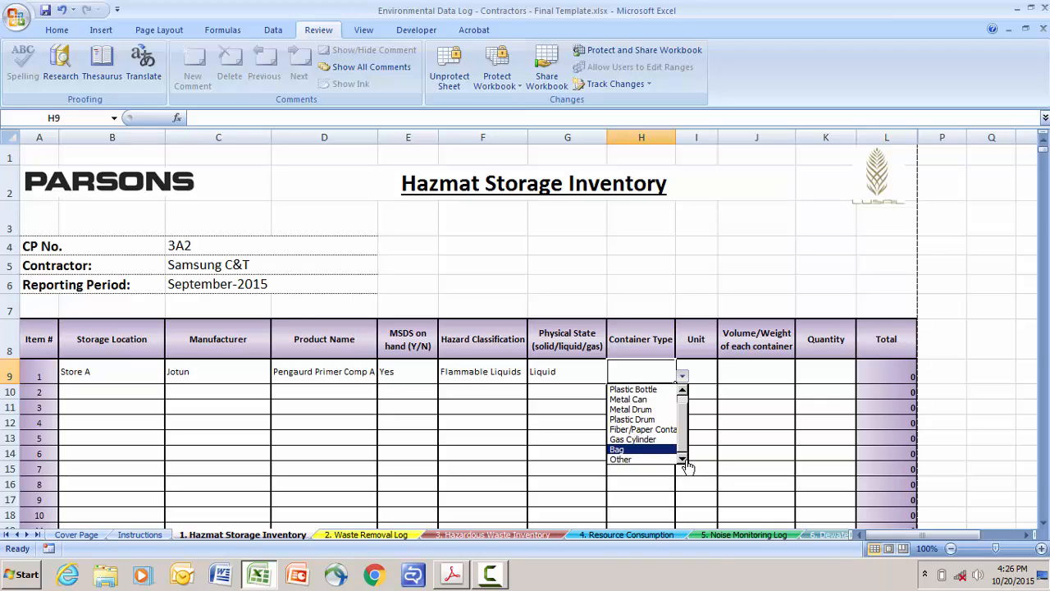
{"action": "scroll", "coordinate": [686, 441], "scroll_direction": "up", "scroll_amount": 1}
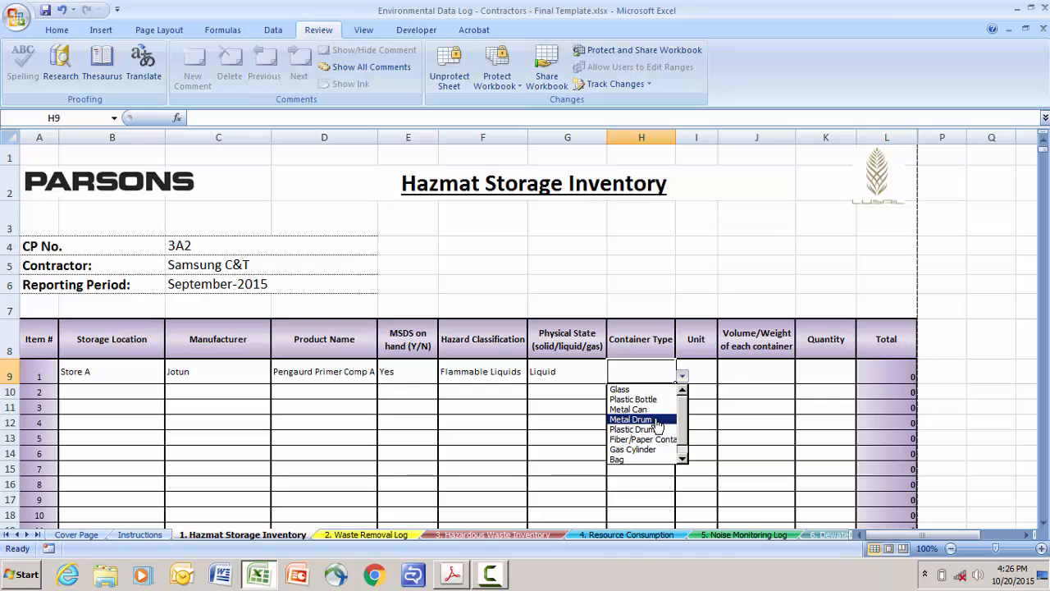
{"action": "left_click", "coordinate": [657, 425]}
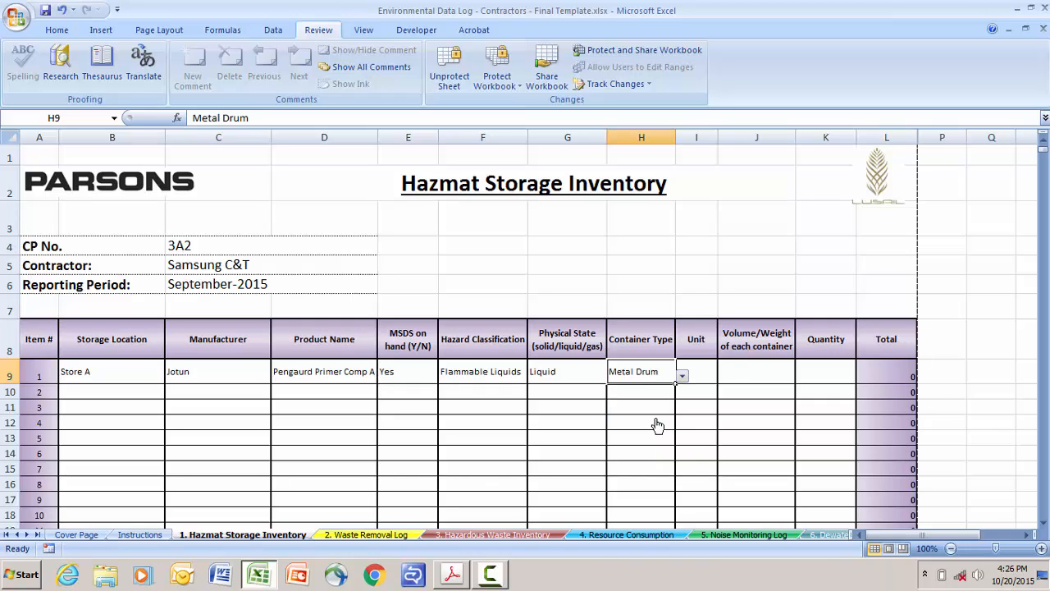
{"action": "left_click", "coordinate": [711, 381]}
{"action": "left_click", "coordinate": [724, 376]}
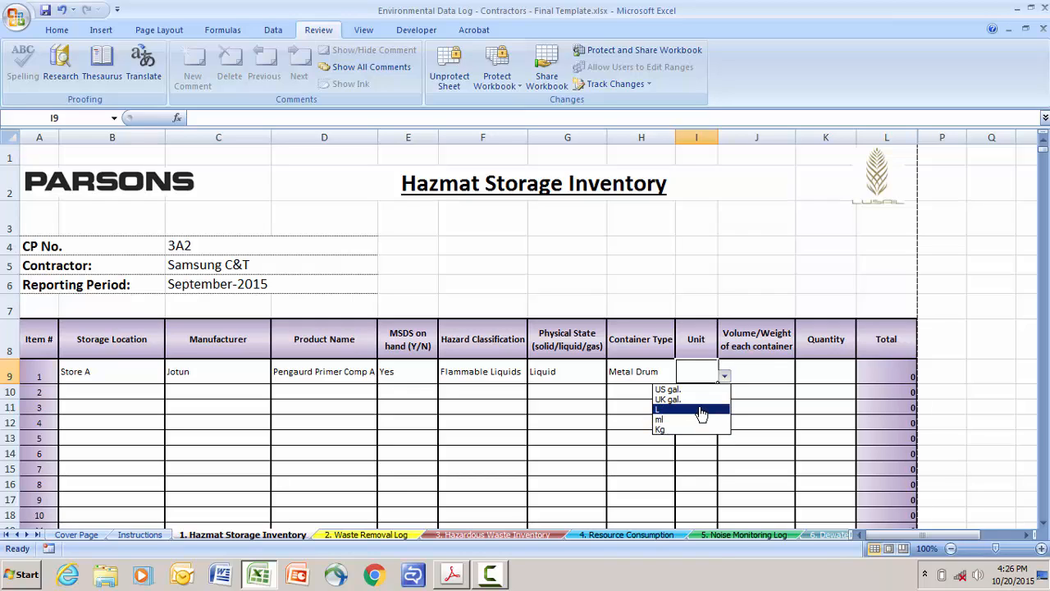
{"action": "left_click", "coordinate": [701, 410]}
Enter 25 as item 1's volume per container and 10 as its quantity.
{"action": "left_click", "coordinate": [762, 370]}
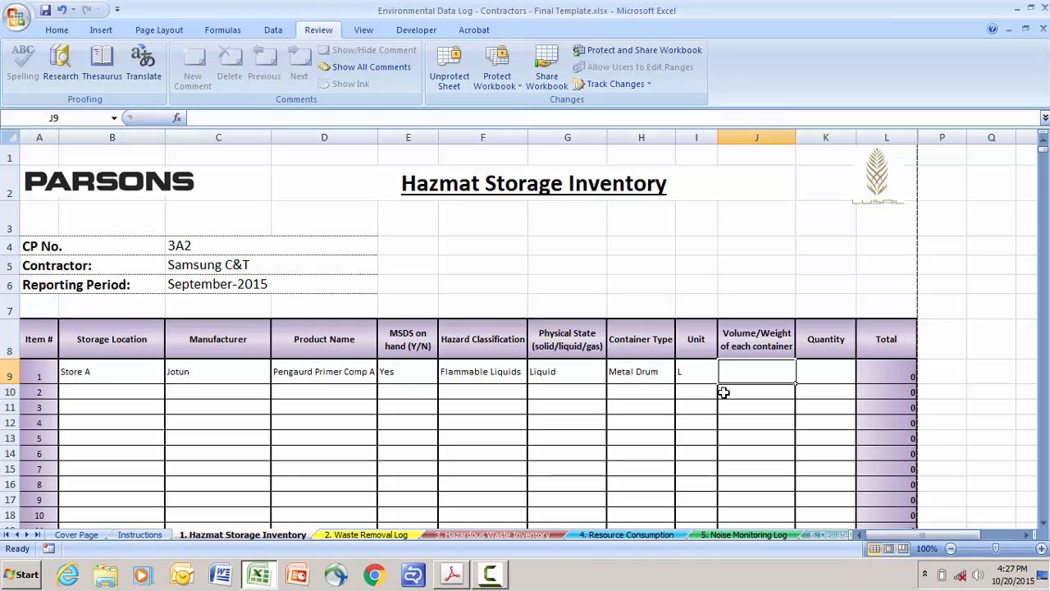
{"action": "type", "text": "25"}
{"action": "key", "text": "Tab"}
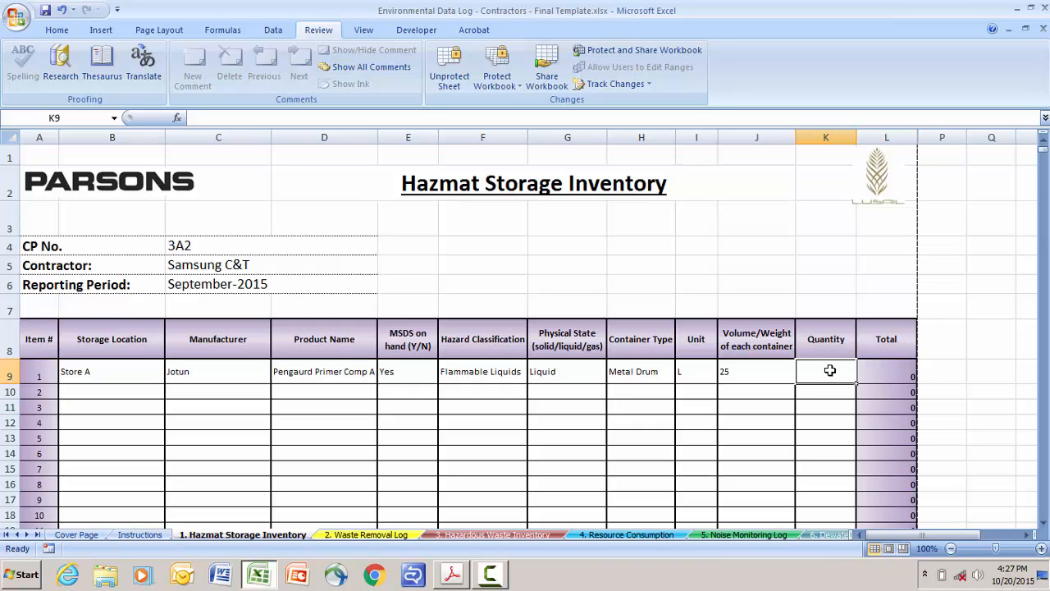
{"action": "type", "text": "10"}
{"action": "key", "text": "Tab"}
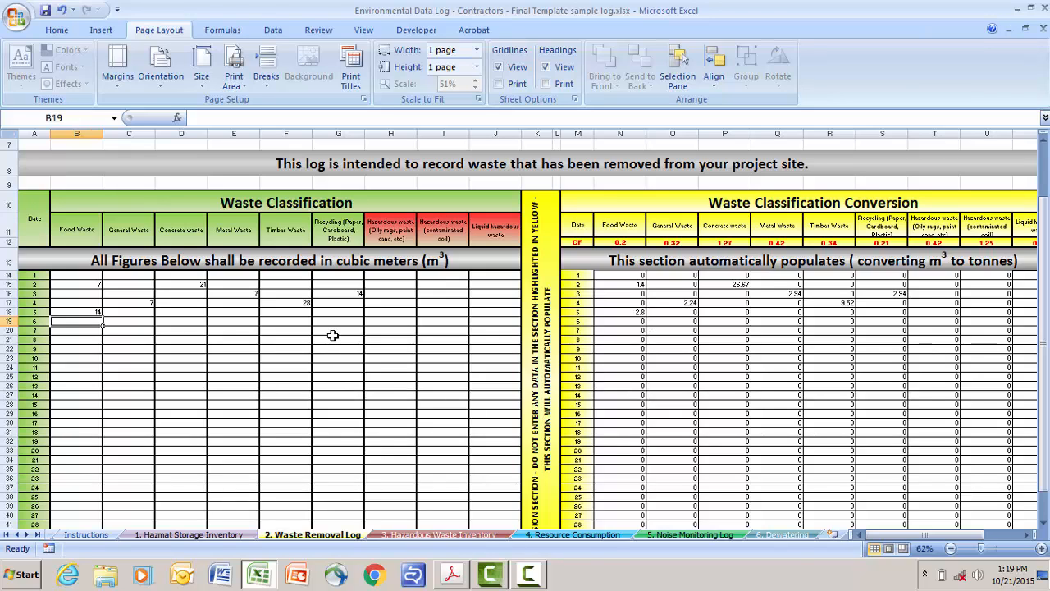
Using the first skip removal sheet in Waste Transfer Note.pdf, record 7 cubic meters of food waste for date 6 in the Waste Removal Log.
{"action": "left_click", "coordinate": [454, 574]}
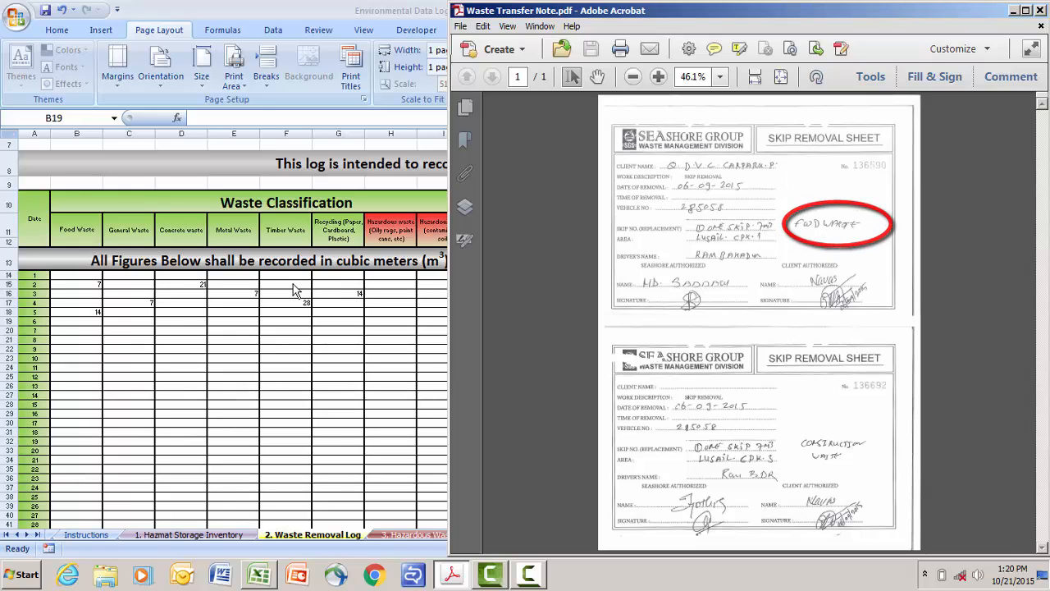
{"action": "left_click", "coordinate": [67, 321]}
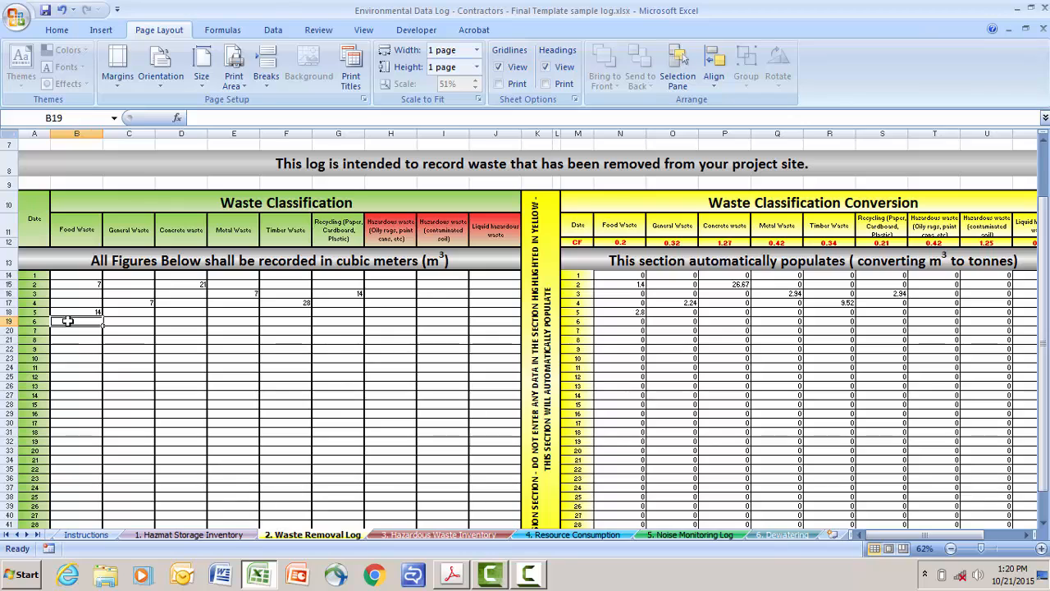
{"action": "type", "text": "7"}
{"action": "key", "text": "Tab"}
Check the second skip removal sheet for construction waste and record 7 cubic meters of general waste for date 6.
{"action": "key", "text": "alt+Tab"}
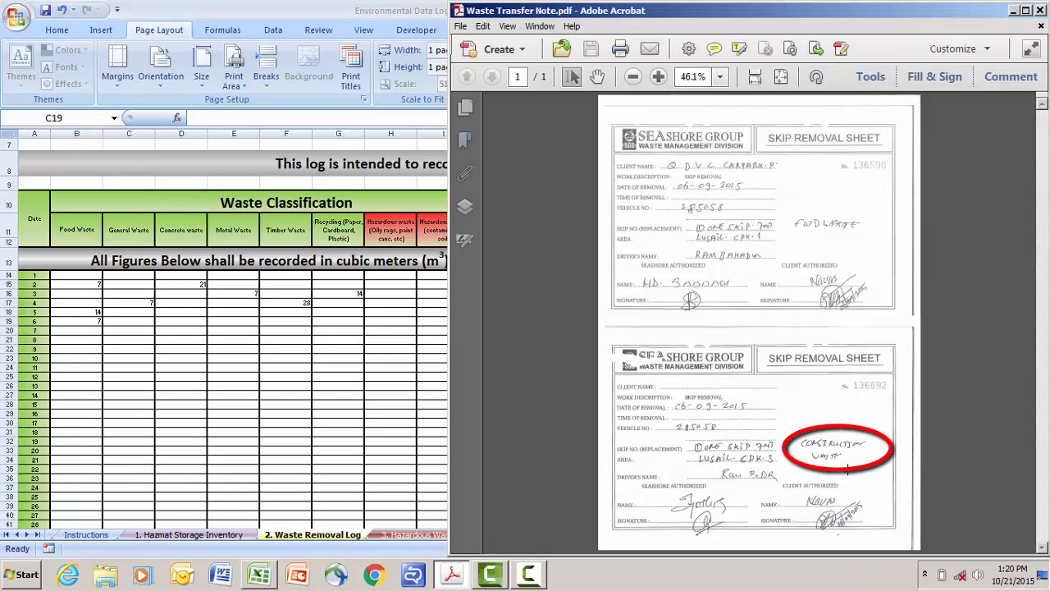
{"action": "left_click", "coordinate": [133, 326]}
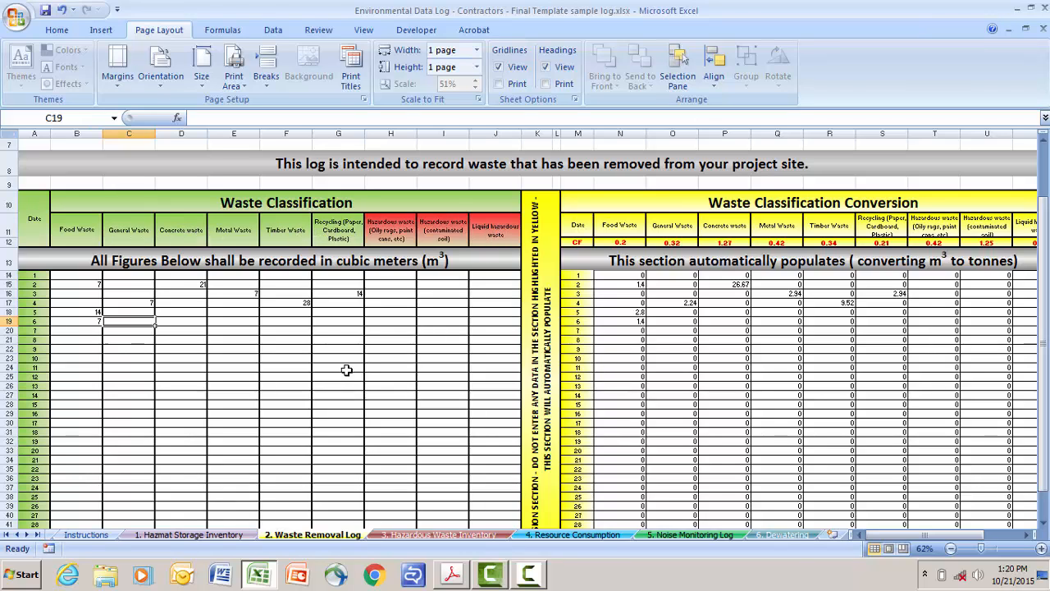
{"action": "type", "text": "7"}
{"action": "key", "text": "Tab"}
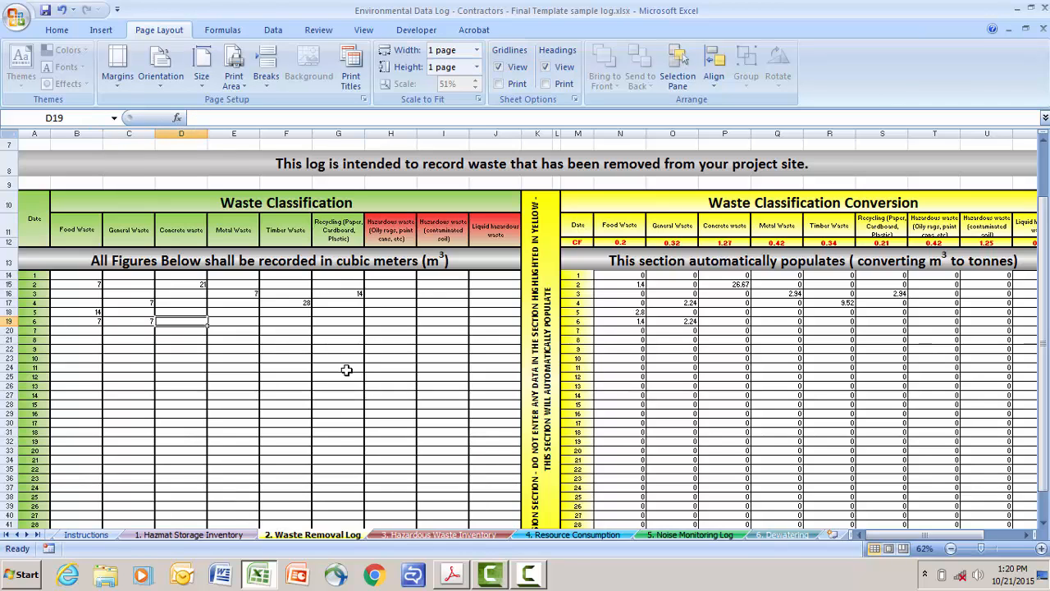
Compare the timber waste entry for date 4 with its automatic conversion to tonnes.
{"action": "left_click", "coordinate": [450, 580]}
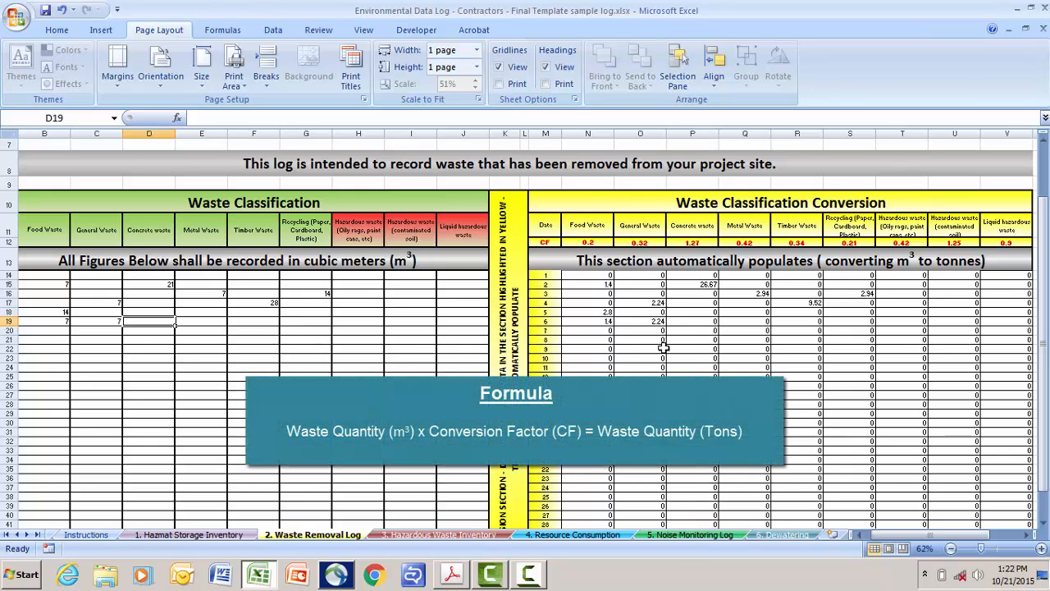
{"action": "left_click", "coordinate": [272, 303]}
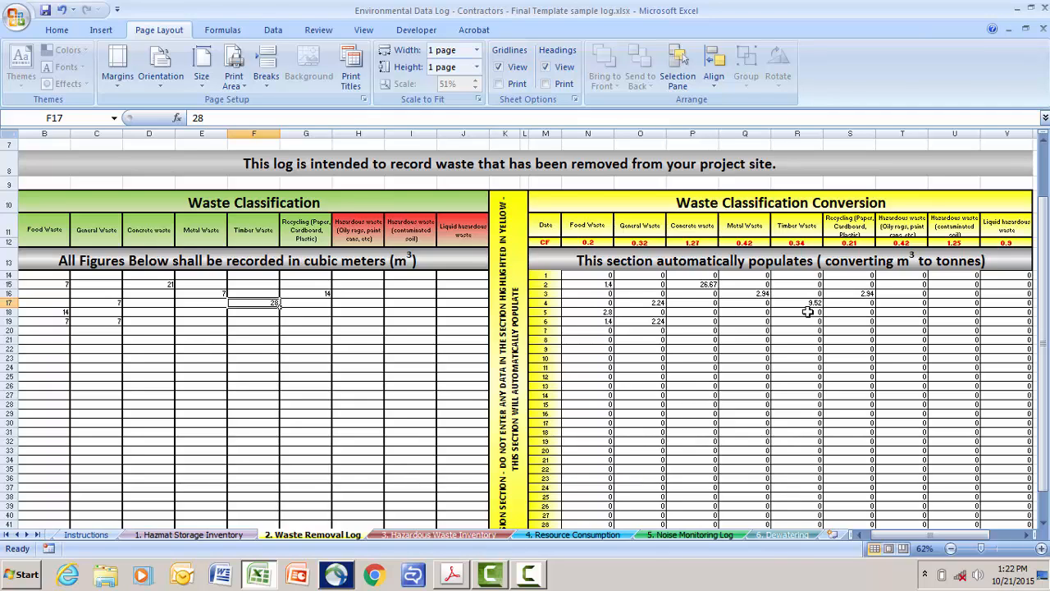
{"action": "scroll", "coordinate": [808, 312], "scroll_direction": "down", "scroll_amount": 3}
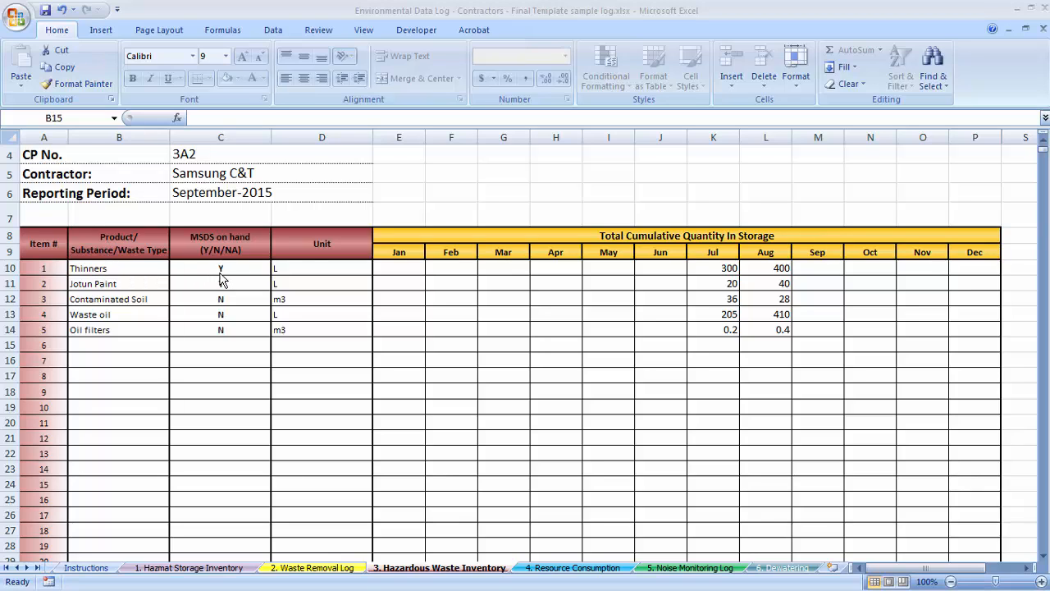
Review the unit options for Thinners in the Hazardous Waste Inventory and choose L.
{"action": "left_click", "coordinate": [353, 269]}
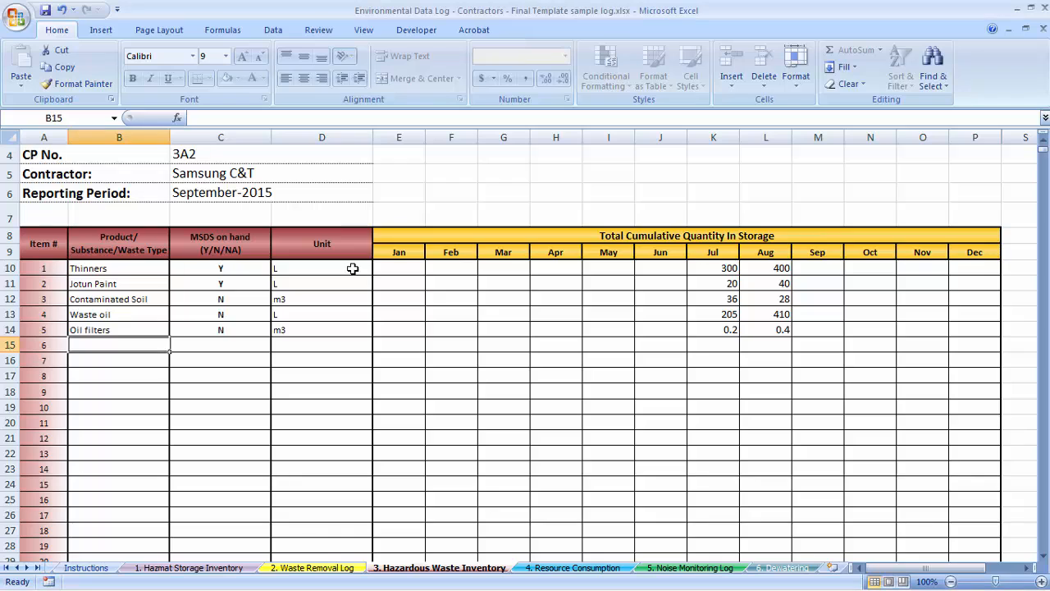
{"action": "left_click", "coordinate": [355, 268]}
{"action": "left_click", "coordinate": [379, 269]}
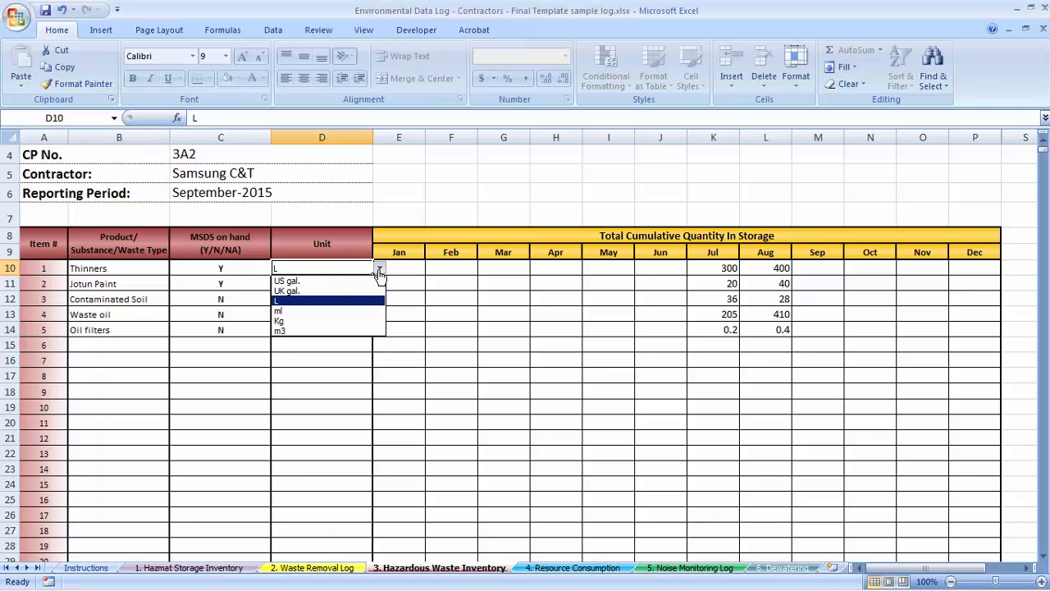
{"action": "left_click", "coordinate": [352, 300]}
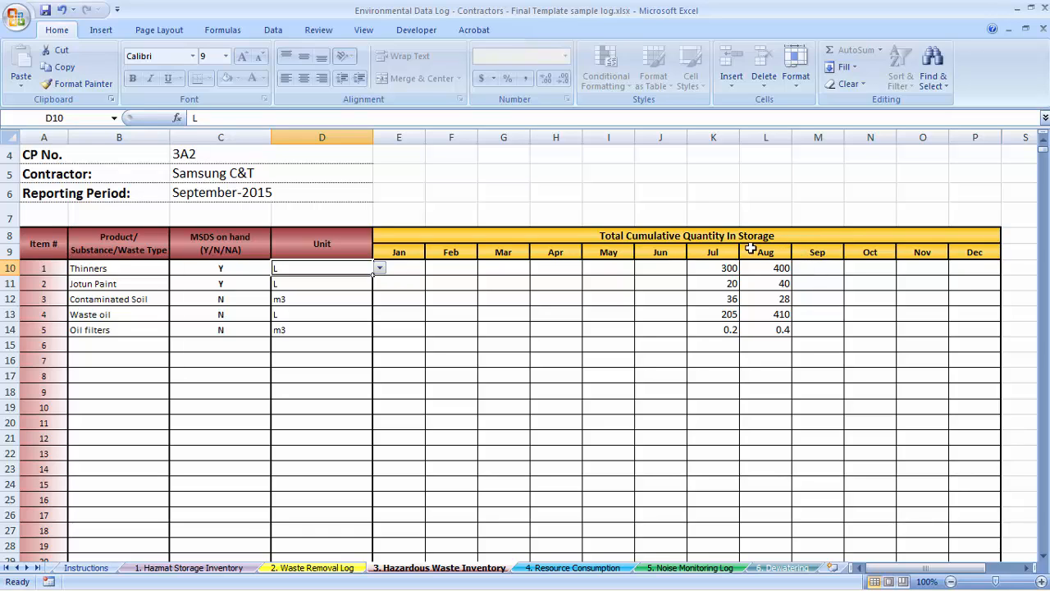
Enter the September cumulative storage quantities: 500 for Thinners and 80 for Jotun Paint.
{"action": "left_click", "coordinate": [815, 267]}
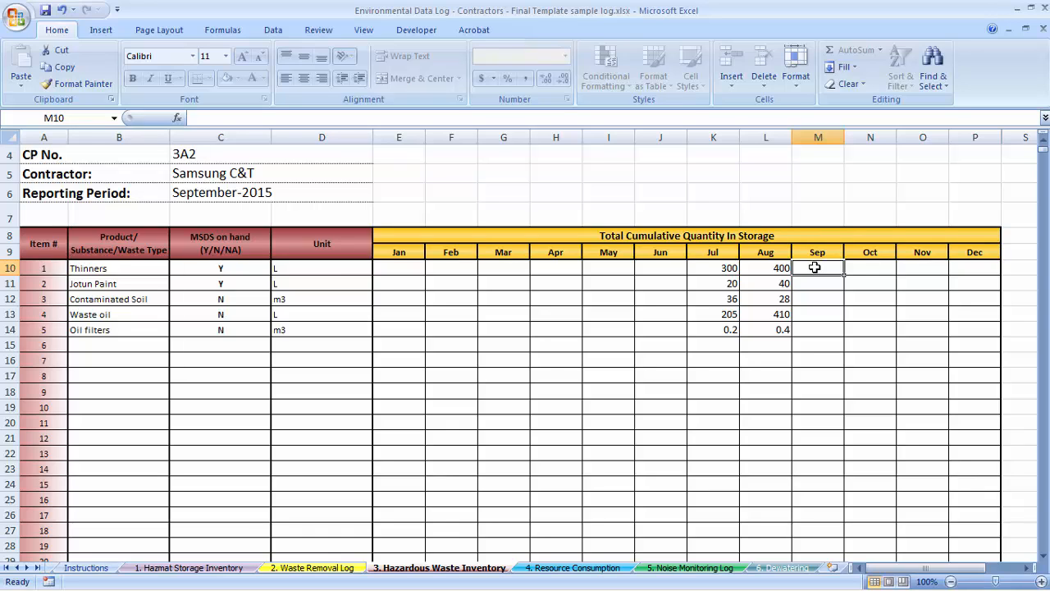
{"action": "type", "text": "500"}
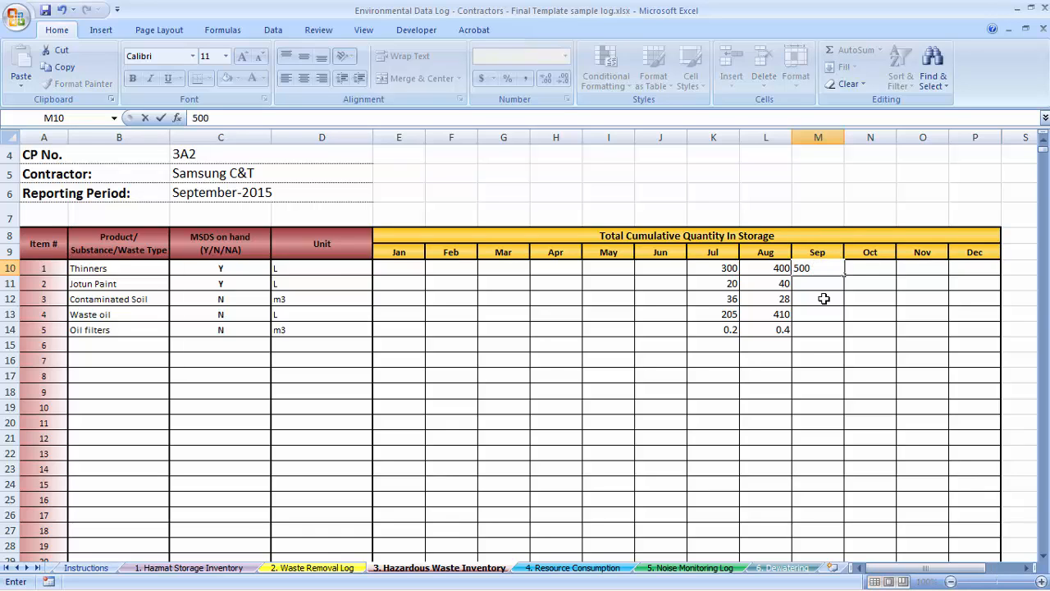
{"action": "left_click", "coordinate": [824, 298]}
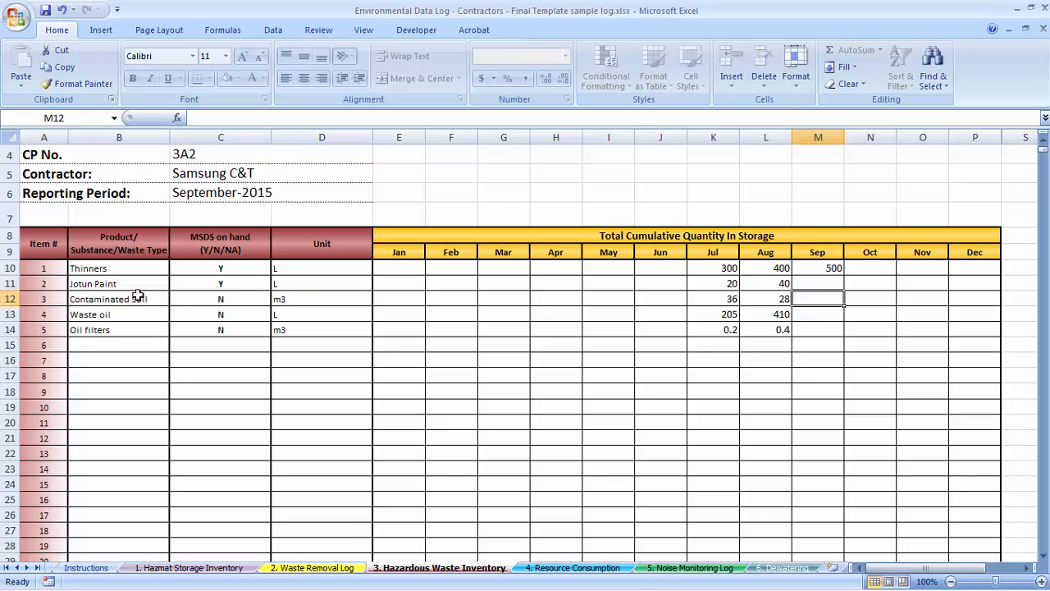
{"action": "key", "text": "Up"}
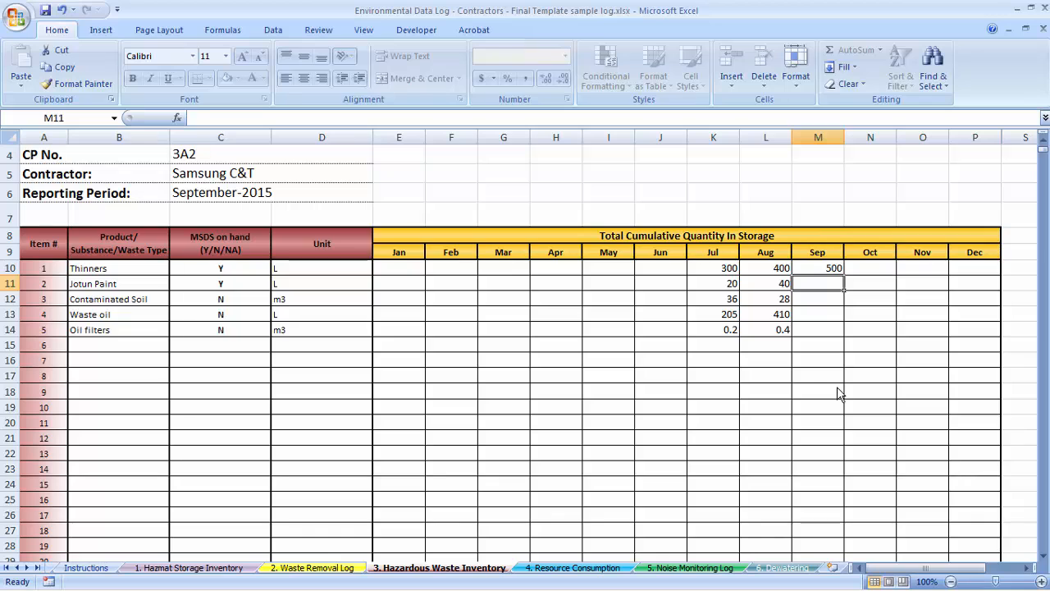
{"action": "type", "text": "80"}
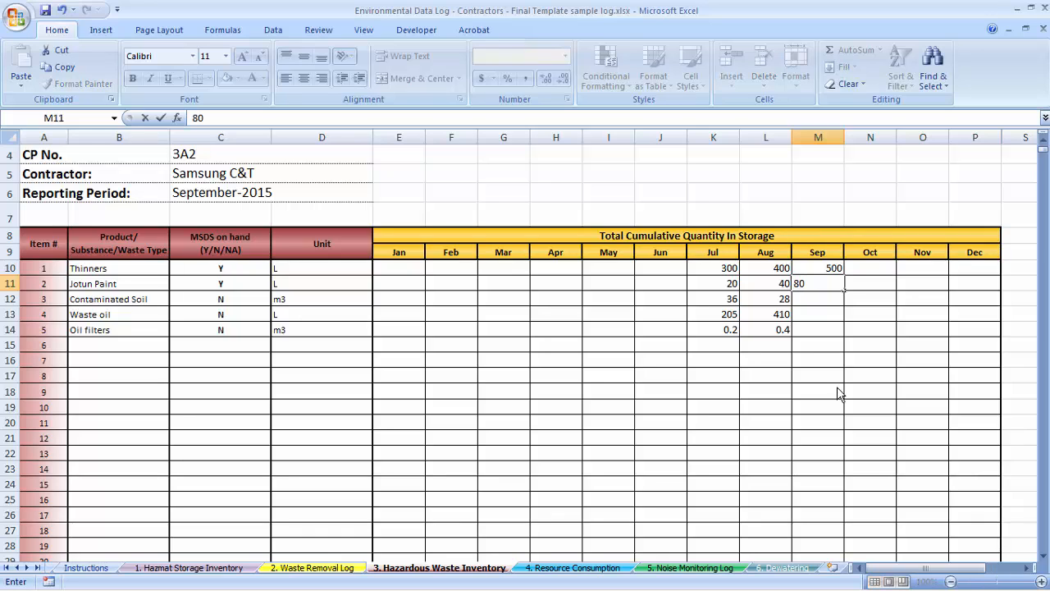
{"action": "left_click", "coordinate": [837, 390]}
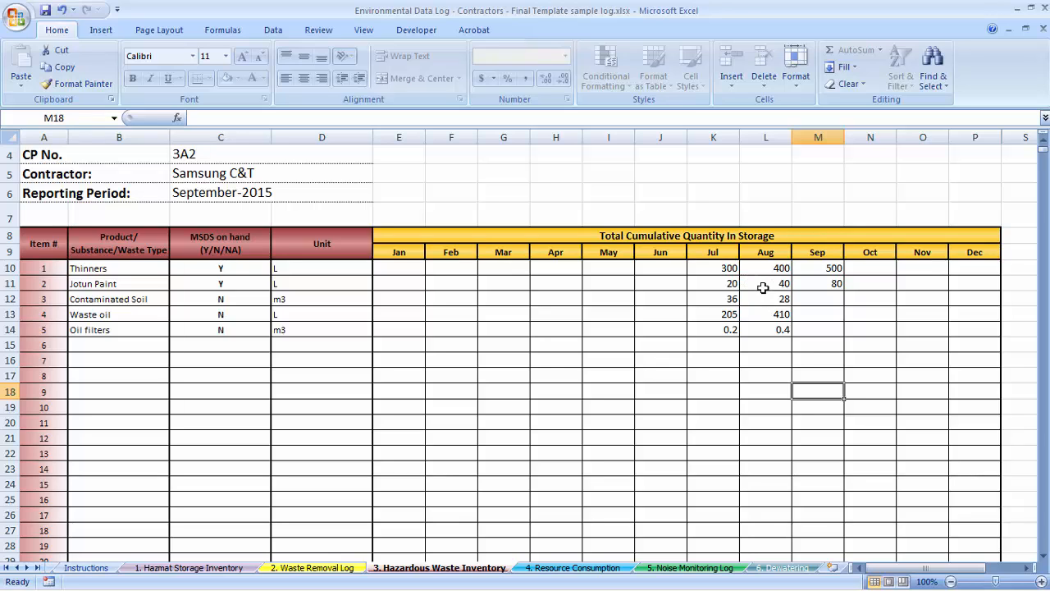
Enter 14 as the September cumulative storage quantity for Contaminated Soil.
{"action": "left_click", "coordinate": [818, 300]}
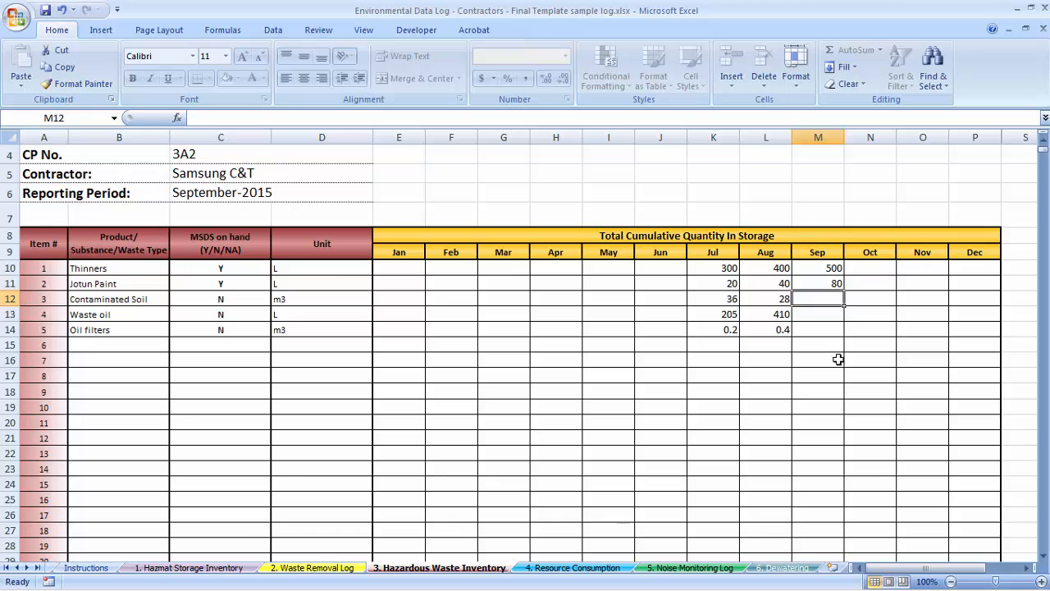
{"action": "type", "text": "14"}
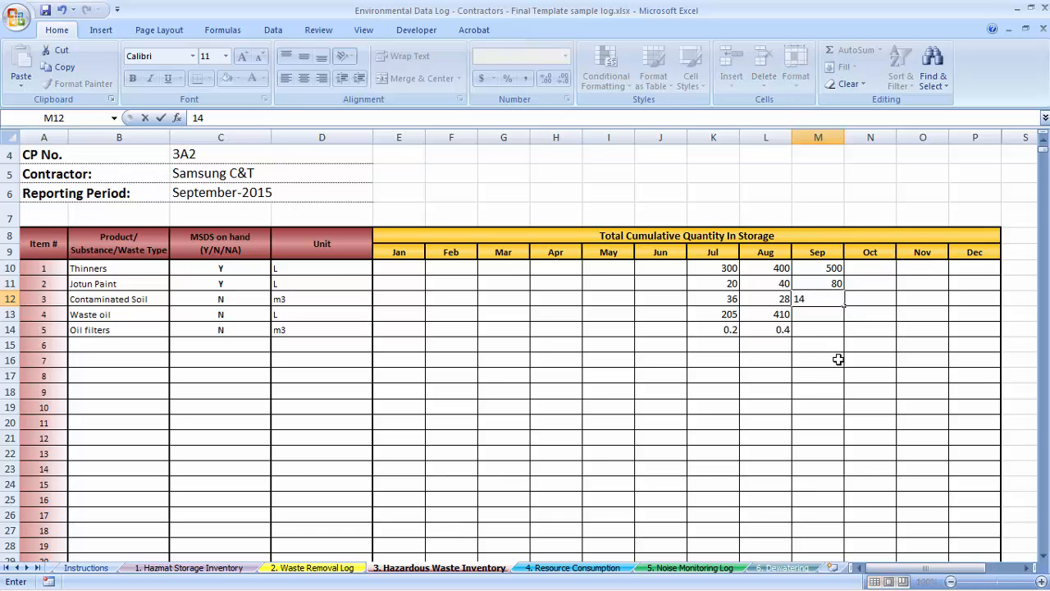
{"action": "left_click", "coordinate": [838, 359]}
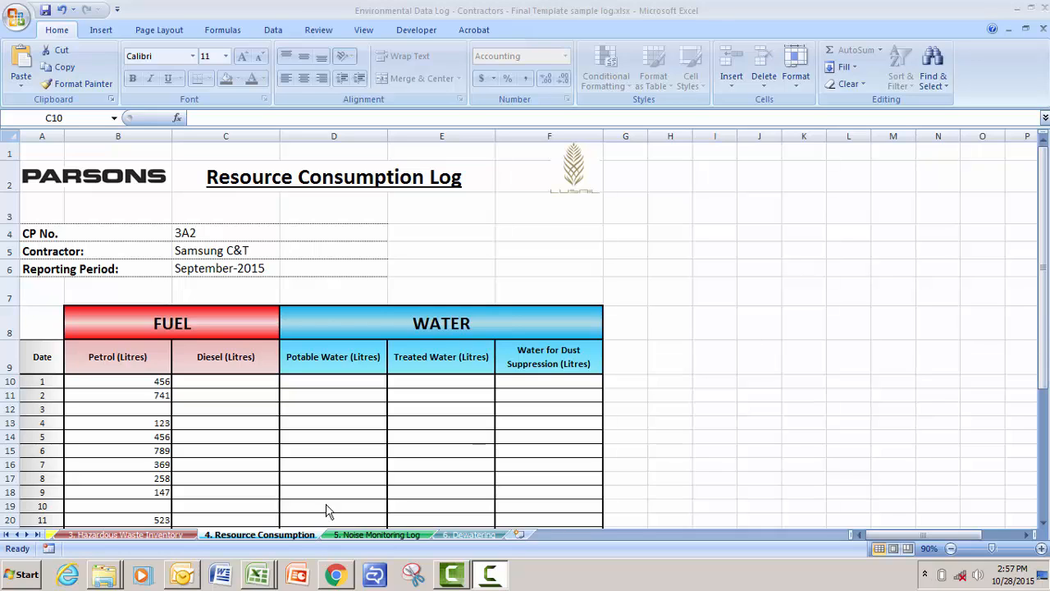
Using the daily totals in SEPTEMBER DIESEL CONSUMPTION.xlsx, enter diesel litres of 25486, 1547 and 52365 for dates 1, 2 and 4 in the Resource Consumption Log.
{"action": "mouse_move", "coordinate": [254, 581]}
{"action": "left_click", "coordinate": [260, 515]}
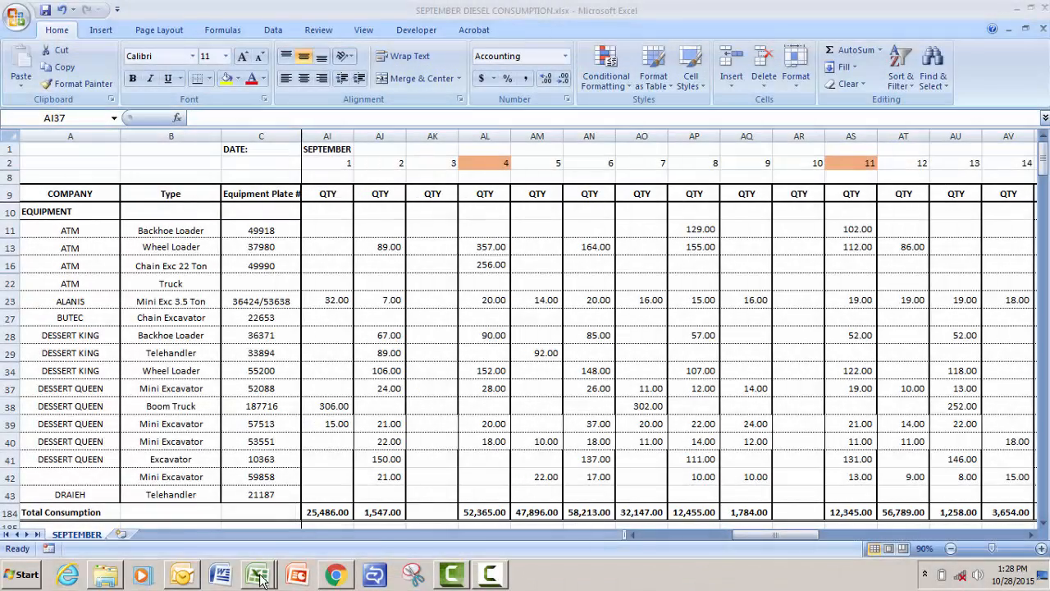
{"action": "left_click", "coordinate": [258, 574]}
{"action": "left_click", "coordinate": [205, 543]}
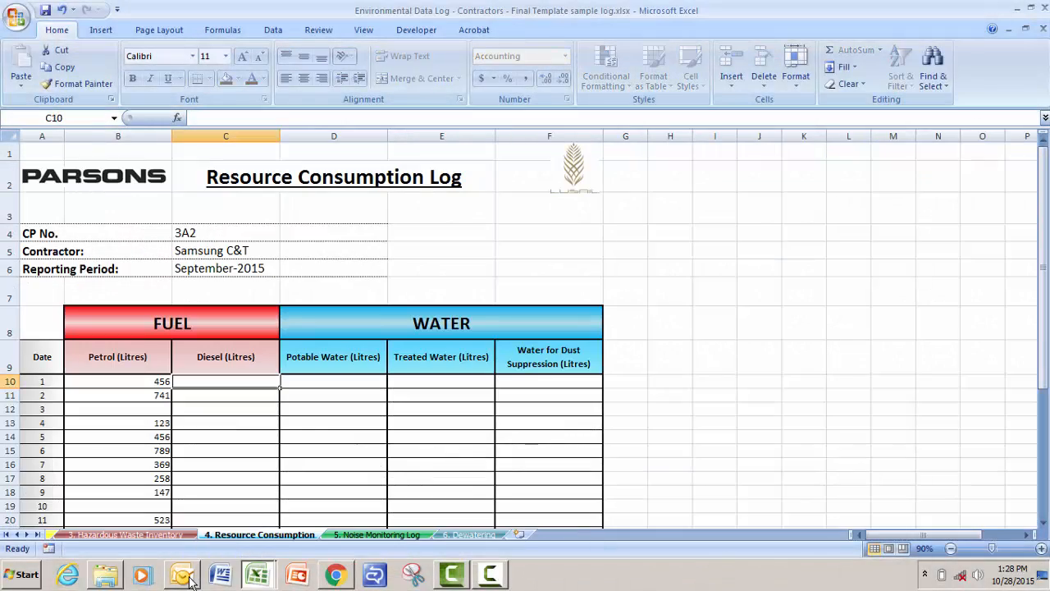
{"action": "type", "text": "25486"}
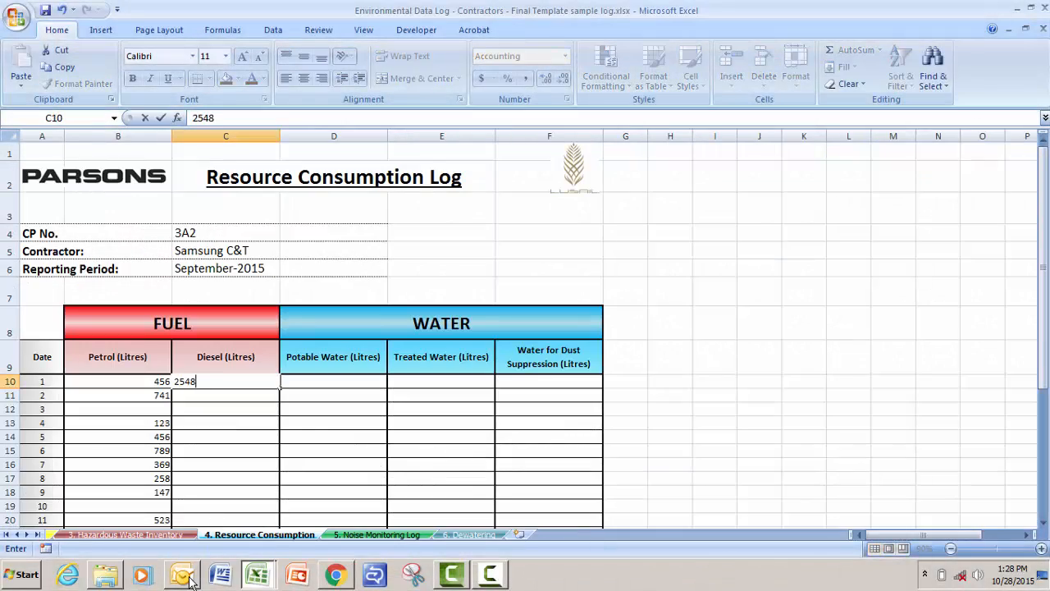
{"action": "key", "text": "Return"}
{"action": "type", "text": "1547"}
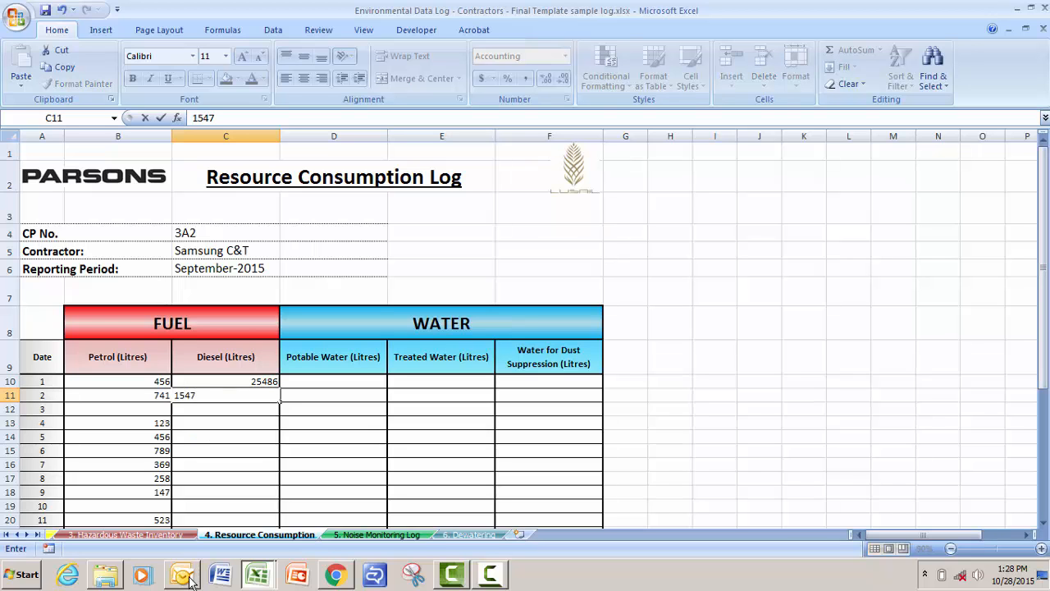
{"action": "key", "text": "Return"}
{"action": "key", "text": "Return"}
{"action": "type", "text": "52365"}
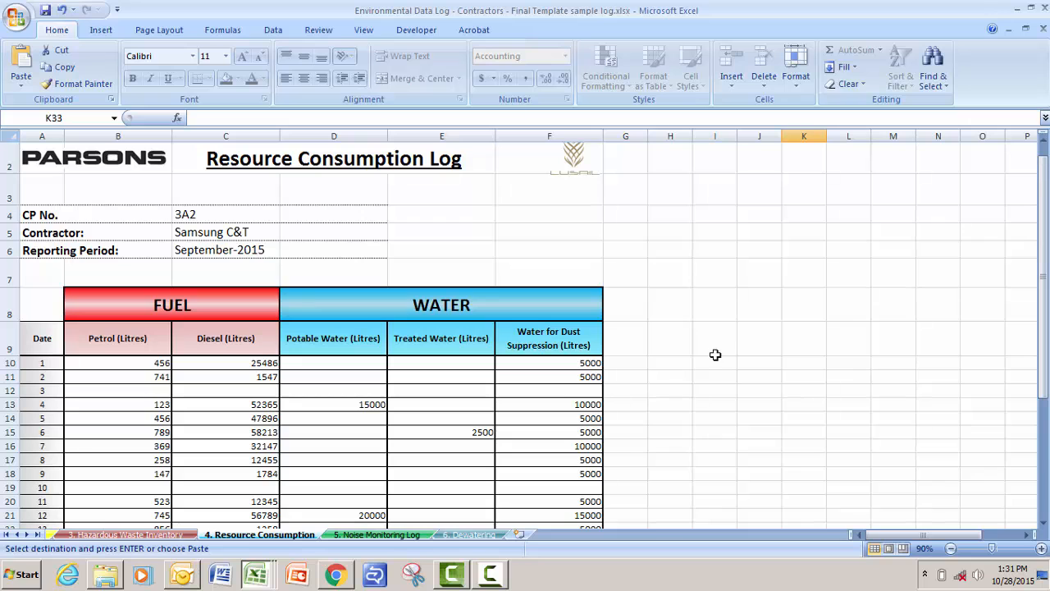
Review the completed fuel and water entries for the month down to the Total row.
{"action": "scroll", "coordinate": [732, 371], "scroll_direction": "down", "scroll_amount": 3}
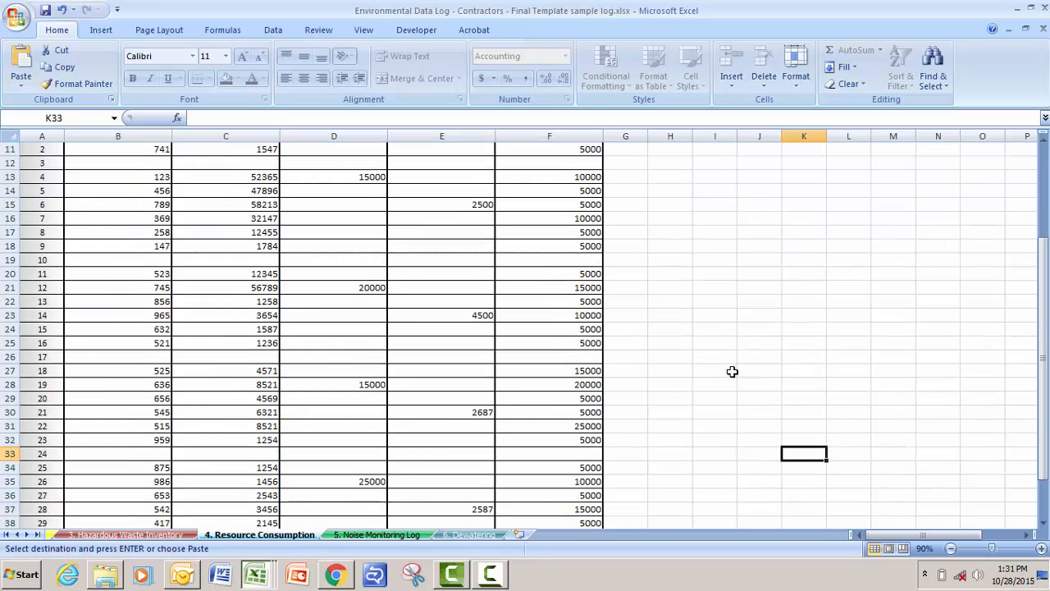
{"action": "scroll", "coordinate": [733, 372], "scroll_direction": "down", "scroll_amount": 2}
{"action": "scroll", "coordinate": [274, 326], "scroll_direction": "up", "scroll_amount": 1}
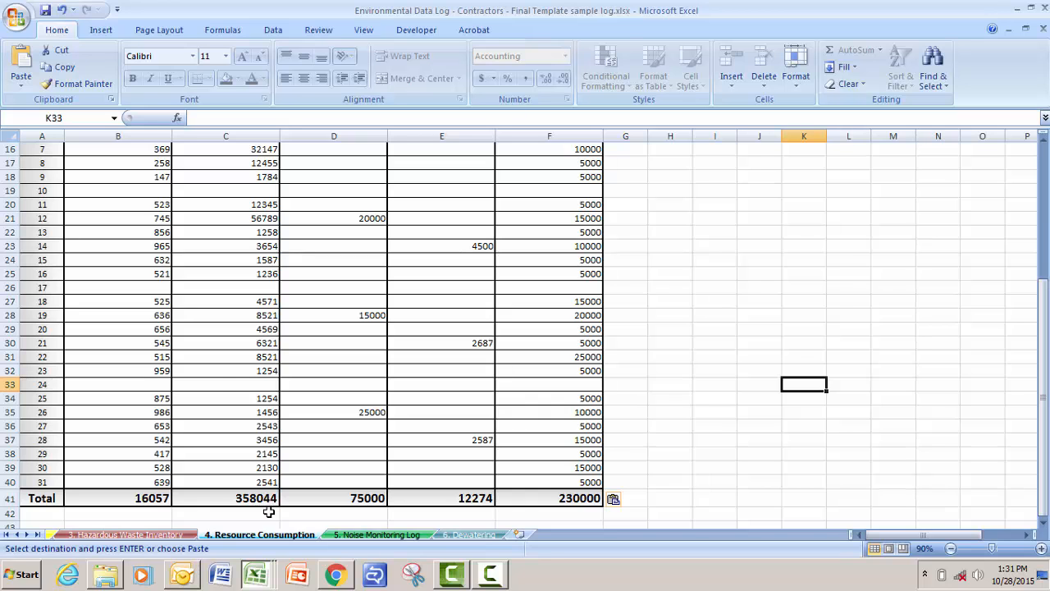
{"action": "scroll", "coordinate": [218, 380], "scroll_direction": "up", "scroll_amount": 5}
{"action": "scroll", "coordinate": [242, 326], "scroll_direction": "down", "scroll_amount": 5}
{"action": "scroll", "coordinate": [220, 383], "scroll_direction": "up", "scroll_amount": 5}
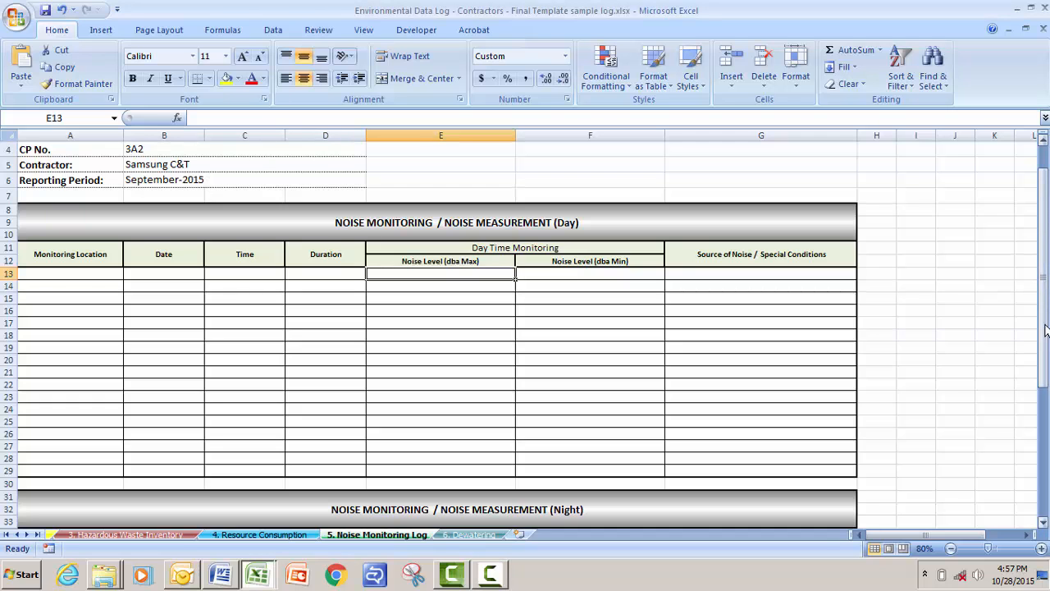
{"action": "left_click_drag", "start_coordinate": [1045, 335], "coordinate": [1046, 459]}
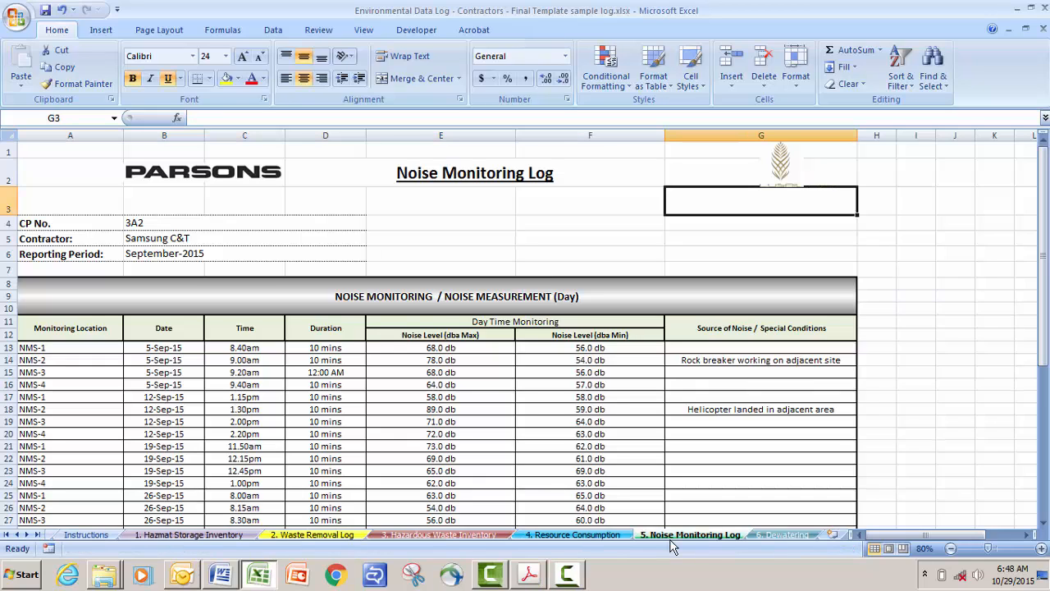
In the Dewatering Monitoring Log, enter Discharge 1 as the sampling location of the first table.
{"action": "left_click", "coordinate": [769, 537]}
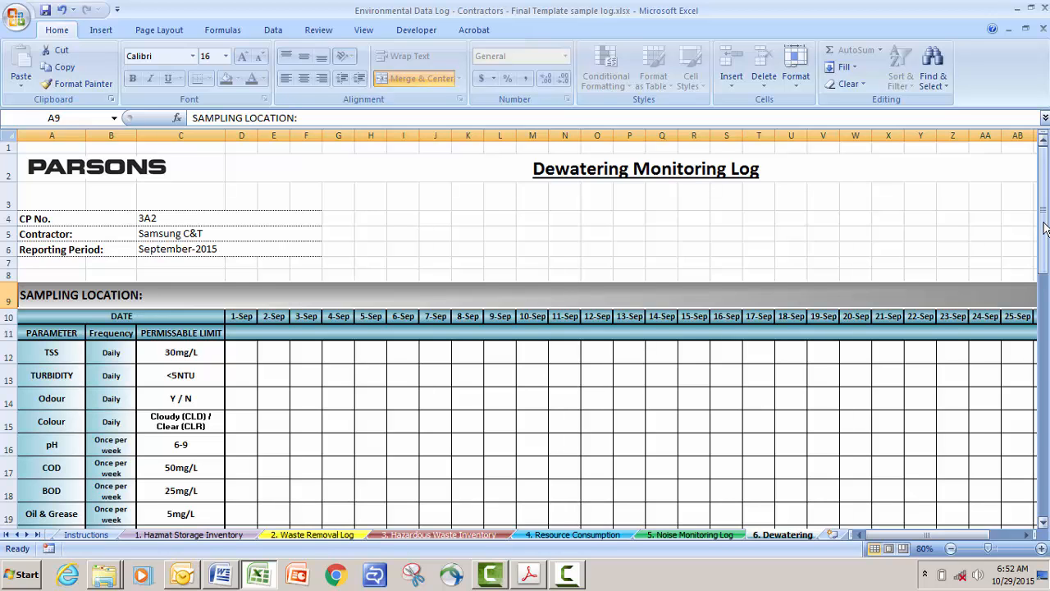
{"action": "scroll", "coordinate": [722, 406], "scroll_direction": "down", "scroll_amount": 7}
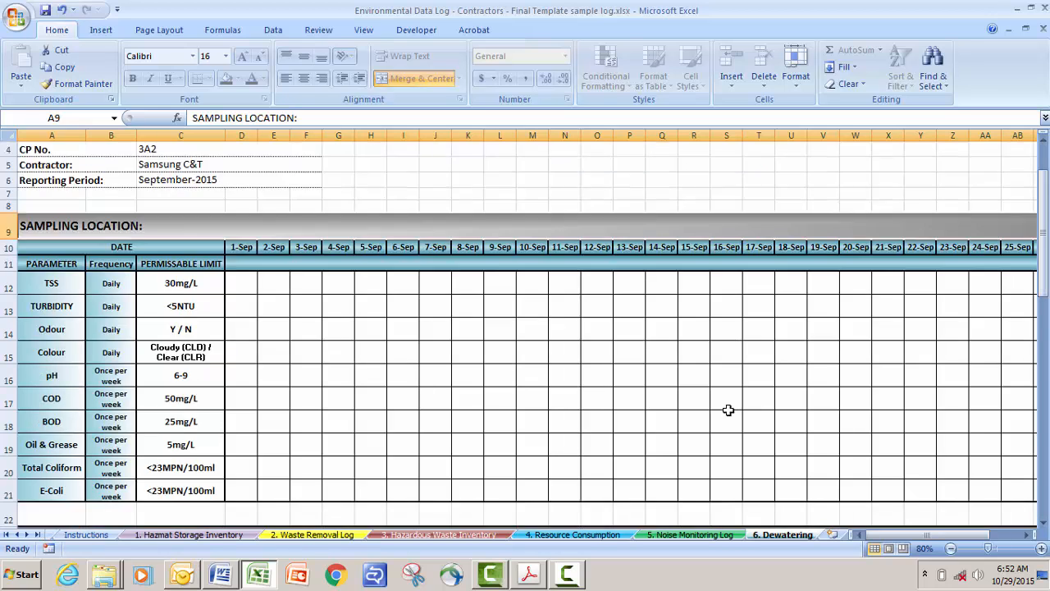
{"action": "scroll", "coordinate": [719, 403], "scroll_direction": "down", "scroll_amount": 6}
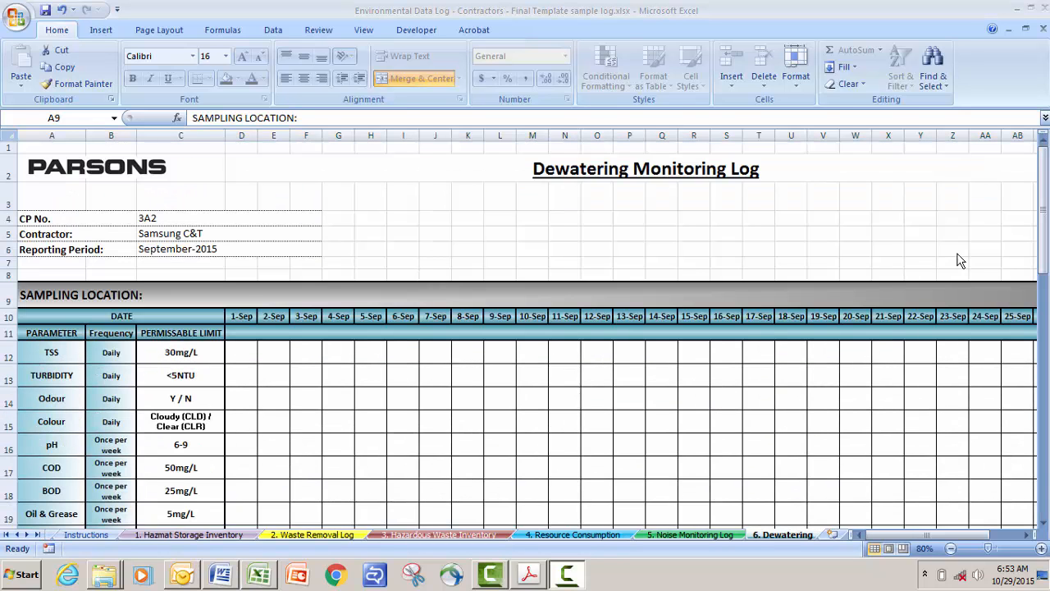
{"action": "left_click", "coordinate": [238, 323]}
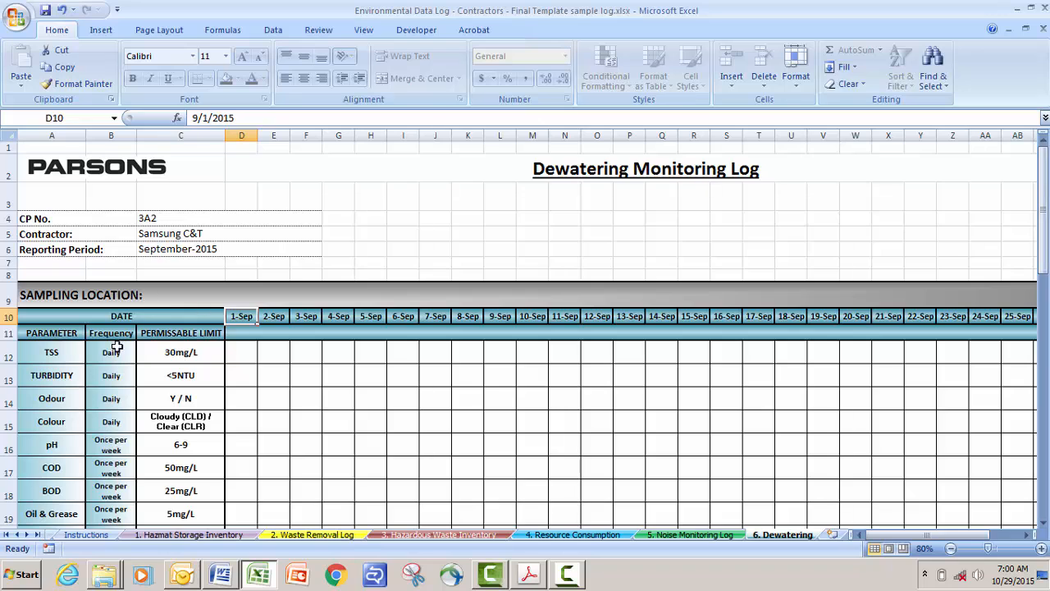
{"action": "left_click_drag", "start_coordinate": [1043, 240], "coordinate": [1043, 270]}
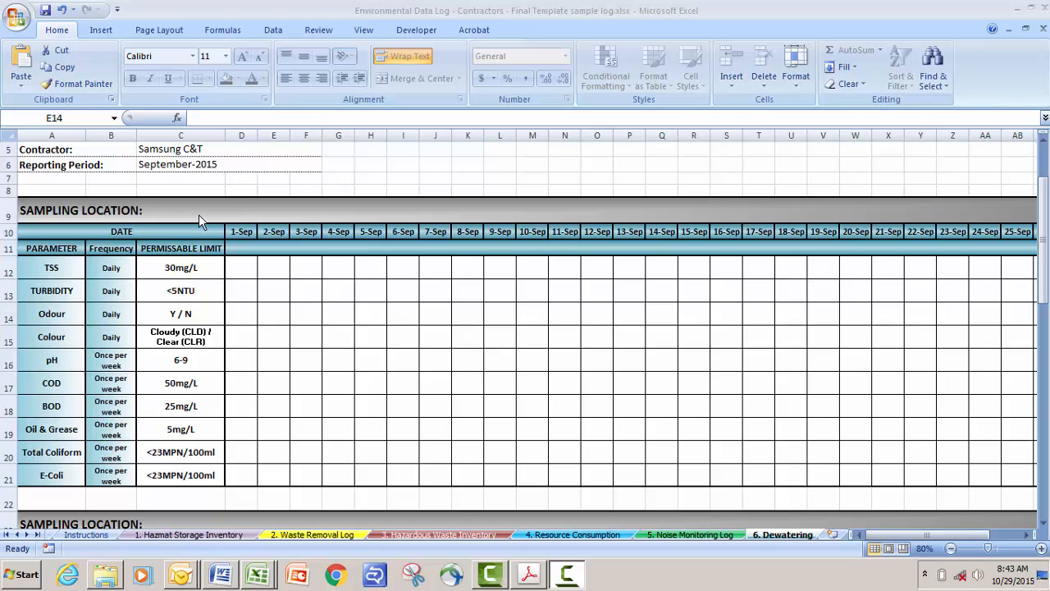
{"action": "double_click", "coordinate": [177, 209]}
{"action": "type", "text": "Discharge 1"}
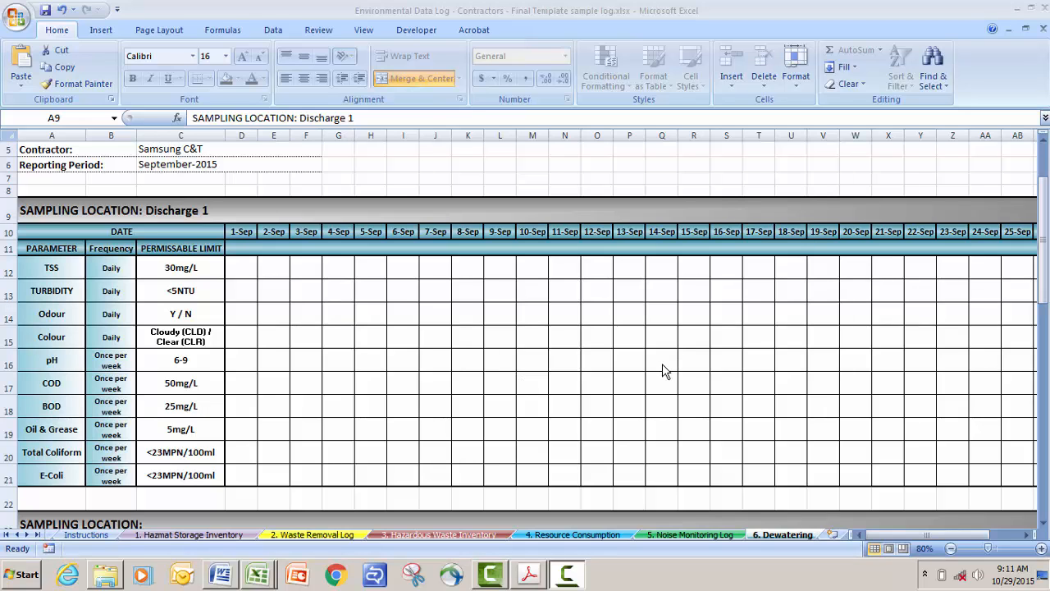
Enter the 1-Sep daily readings for Discharge 1: TSS 12, turbidity 12, odour N and colour CLR.
{"action": "left_click", "coordinate": [533, 574]}
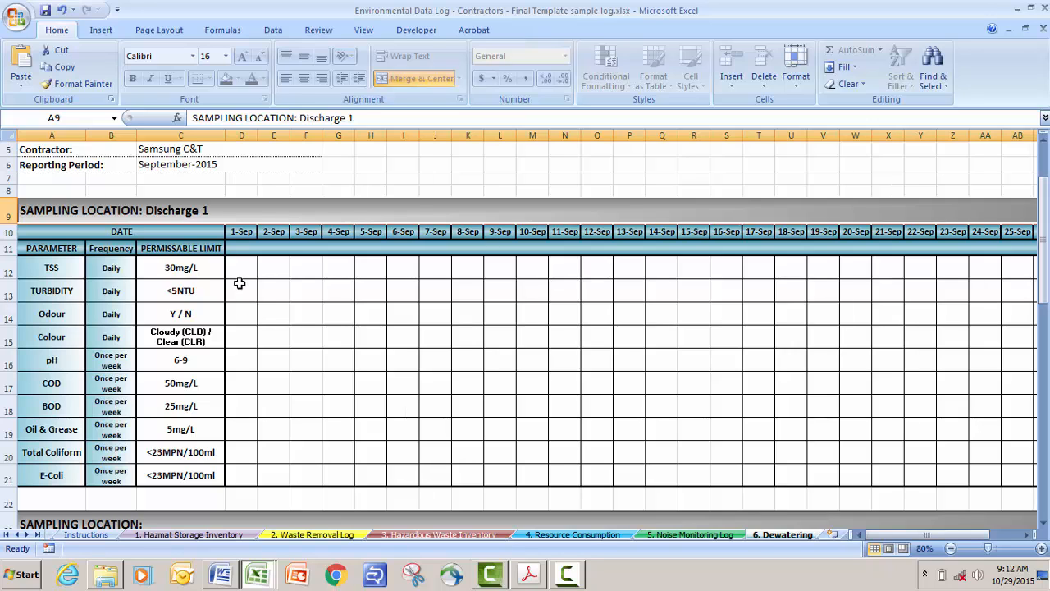
{"action": "left_click", "coordinate": [238, 275]}
{"action": "type", "text": "12"}
{"action": "key", "text": "Return"}
{"action": "type", "text": "8"}
{"action": "key", "text": "Return"}
{"action": "type", "text": "N"}
{"action": "key", "text": "Return"}
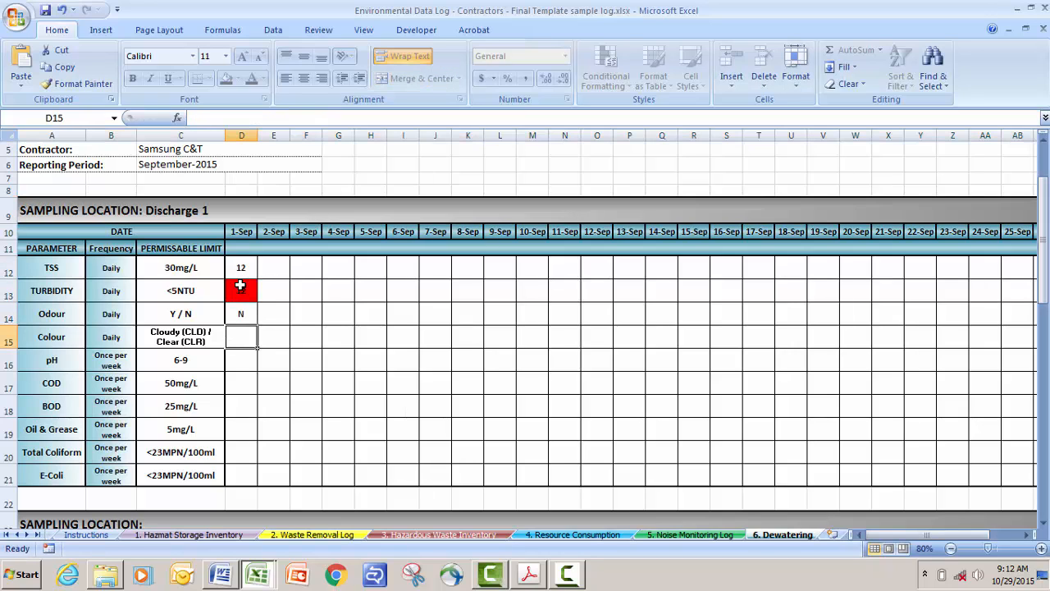
{"action": "type", "text": "CLR"}
{"action": "key", "text": "Return"}
Enter the 1-Sep weekly readings for Discharge 1: pH 8, COD 51, BOD 23, Oil & Grease 3.7, Total Coliform 12 and E-Coli 9.
{"action": "type", "text": "8"}
{"action": "key", "text": "Return"}
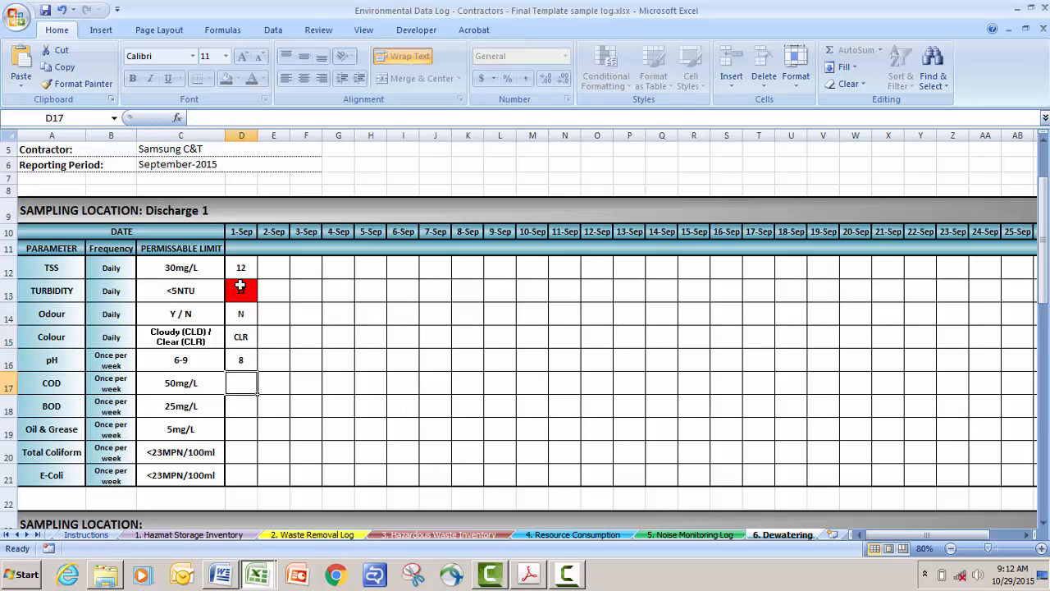
{"action": "type", "text": "51"}
{"action": "key", "text": "Return"}
{"action": "type", "text": "23"}
{"action": "key", "text": "Return"}
{"action": "type", "text": "3.7"}
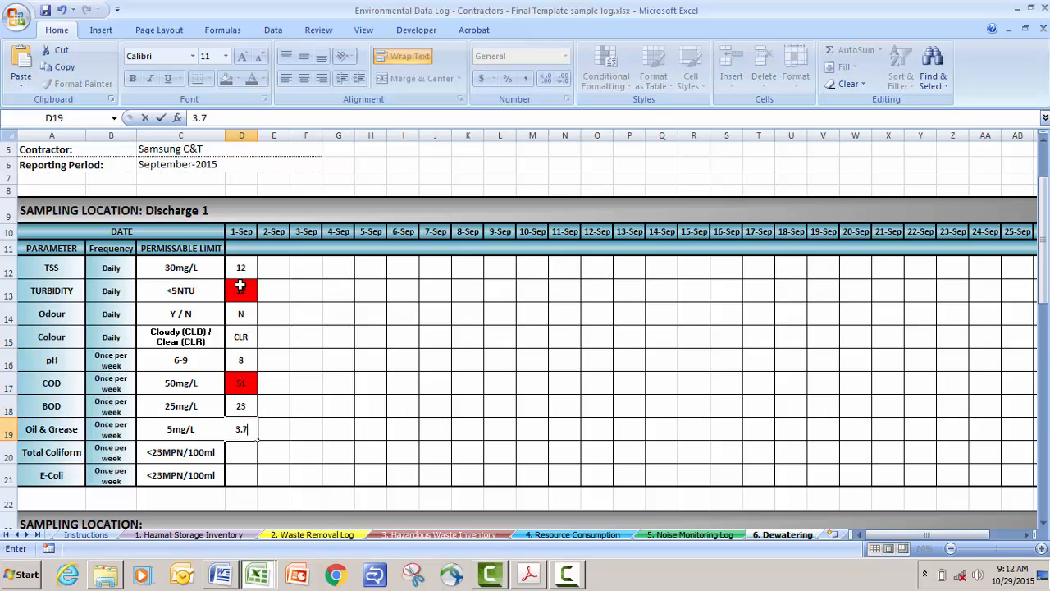
{"action": "key", "text": "Return"}
{"action": "type", "text": "12"}
{"action": "key", "text": "Return"}
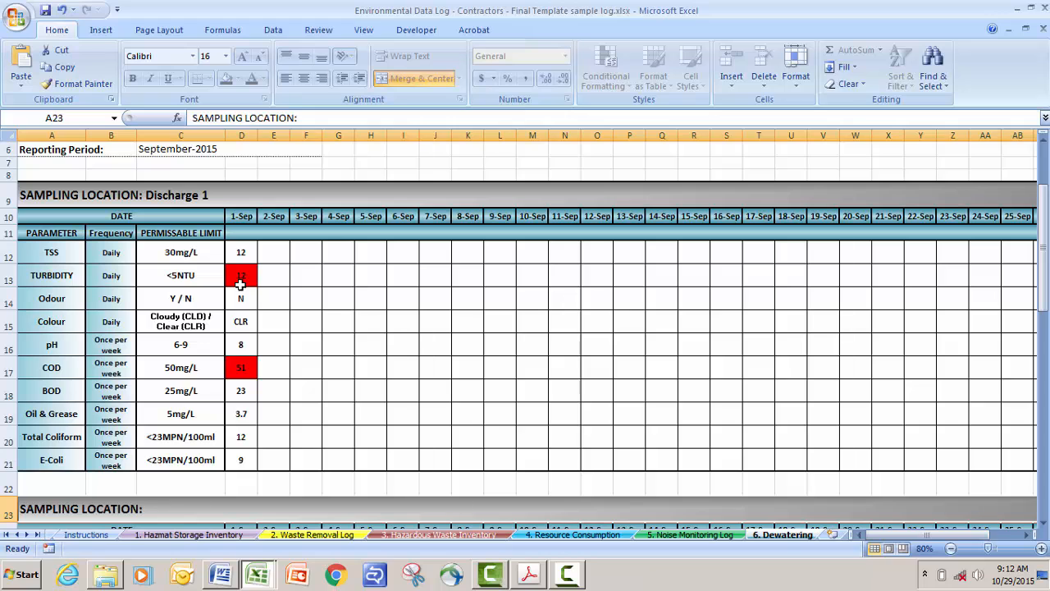